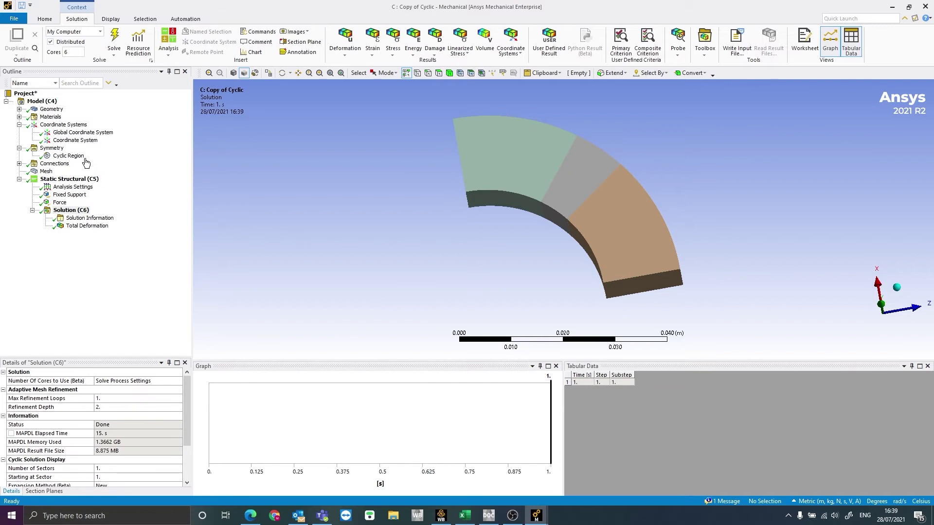
Review the sector model's cyclic region faces, fixed support and force load details.
middle_drag(574, 217, 592, 204)
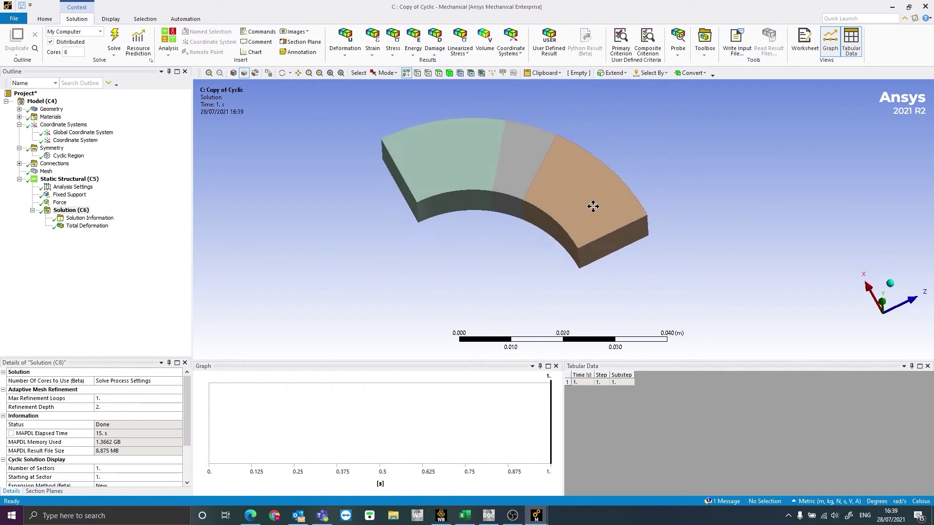
click(69, 156)
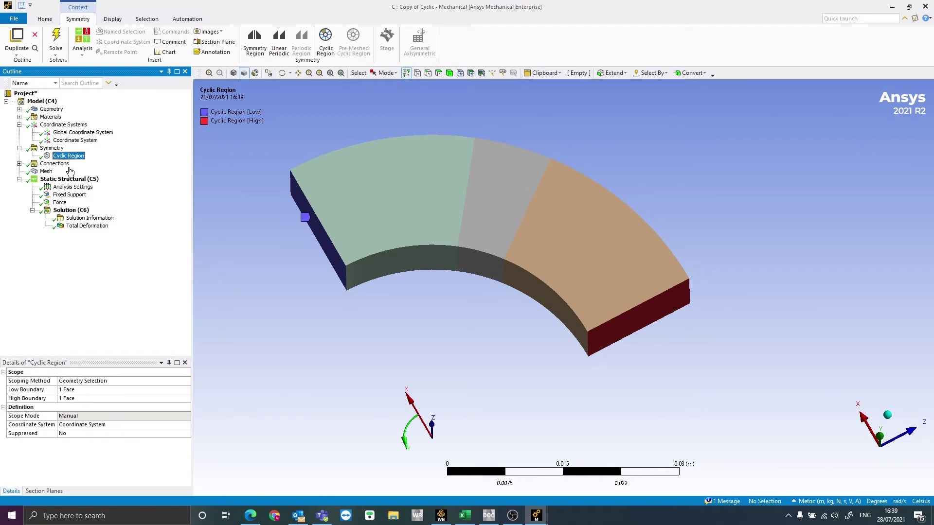
middle_drag(351, 224, 403, 233)
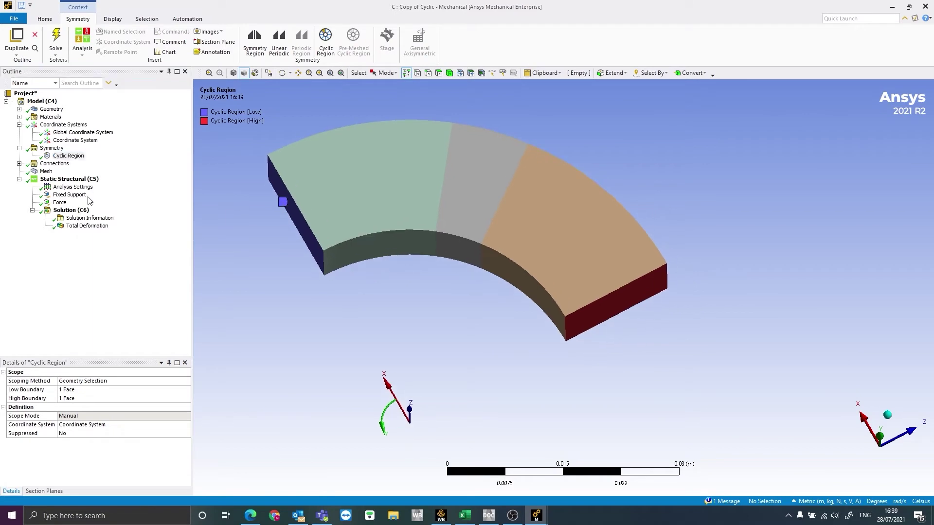
click(85, 195)
middle_drag(461, 165, 210, 170)
key(Down)
key(Down)
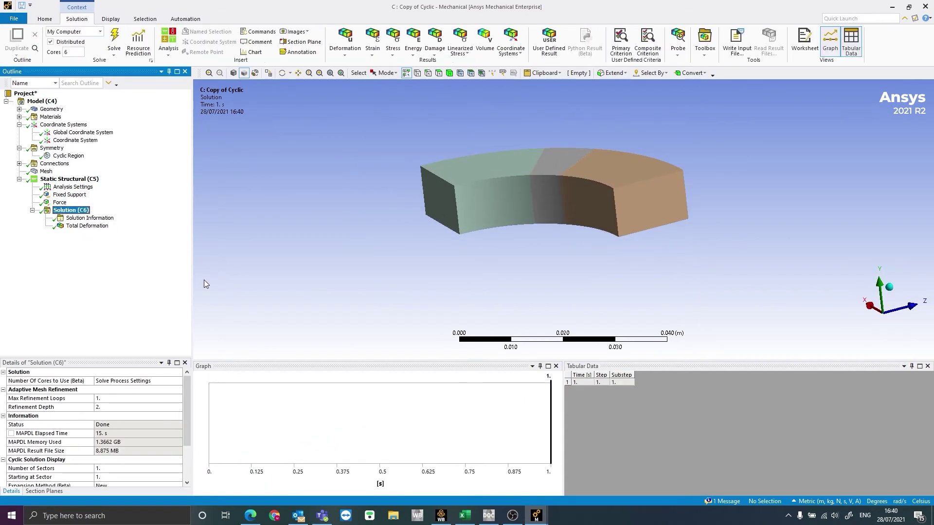
Set Number of Sectors to 4 and evaluate all results to show the full ring.
scroll(115, 461, down, 2)
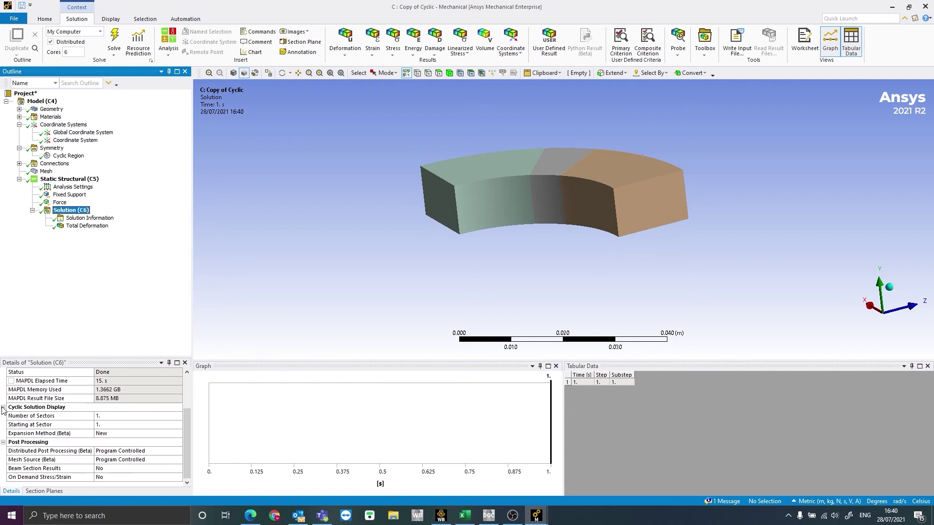
click(124, 418)
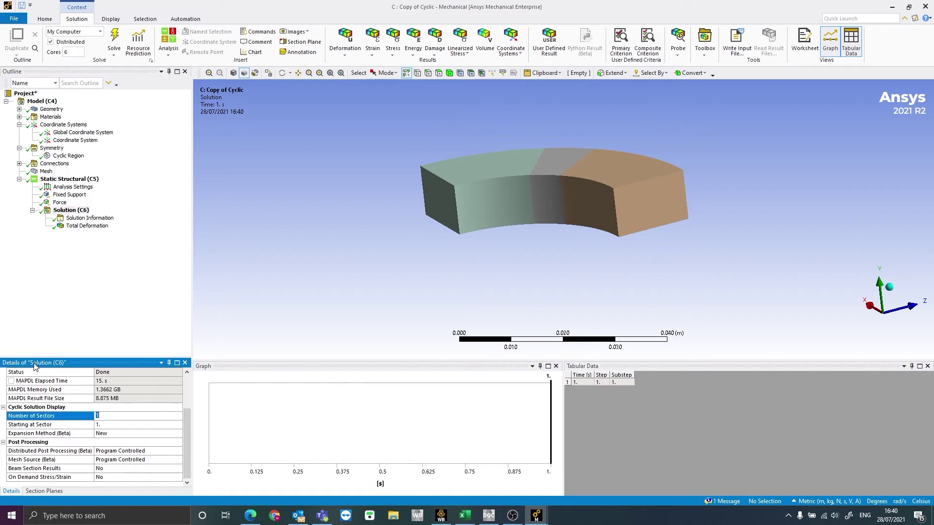
middle_drag(714, 195, 508, 235)
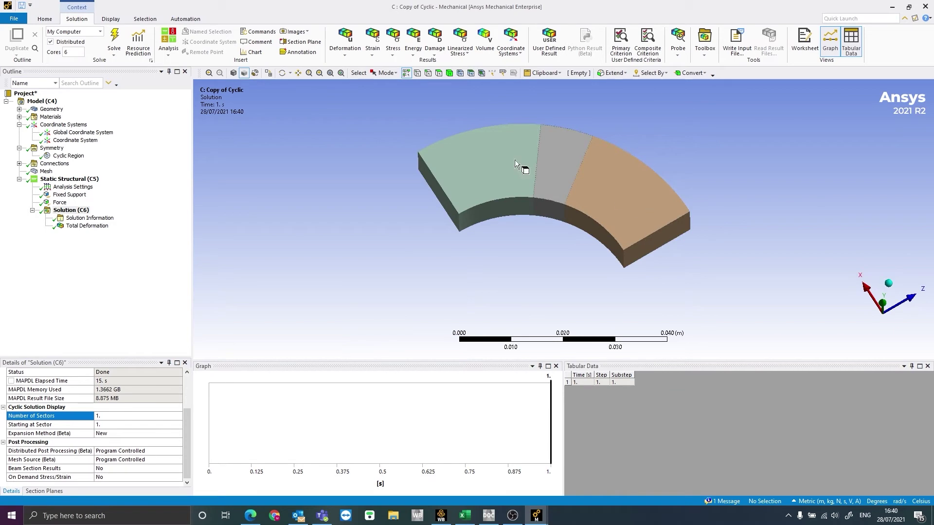
click(104, 411)
click(109, 416)
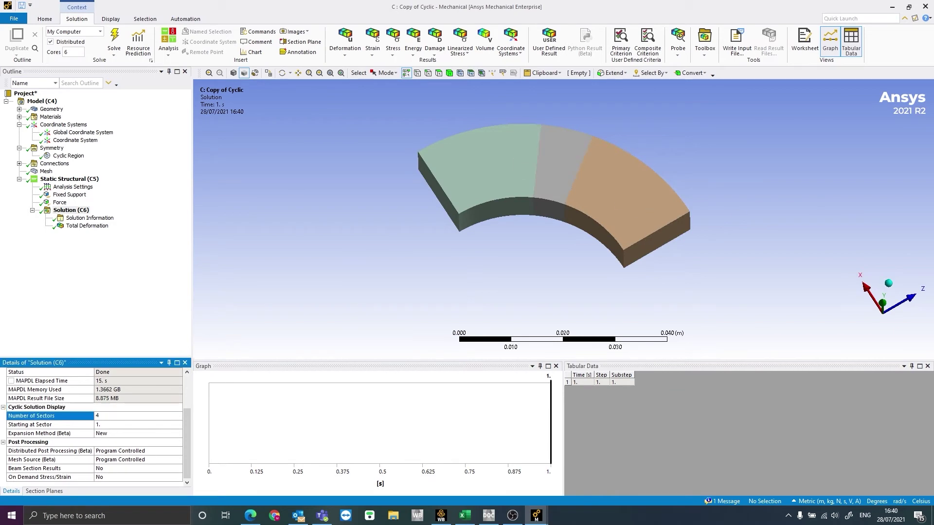
text(4)
key(Return)
right_click(85, 226)
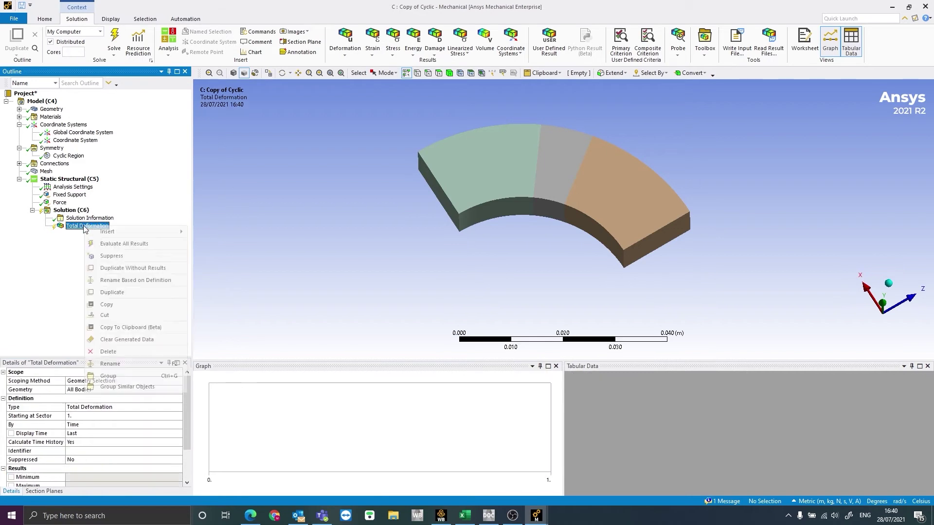
click(116, 244)
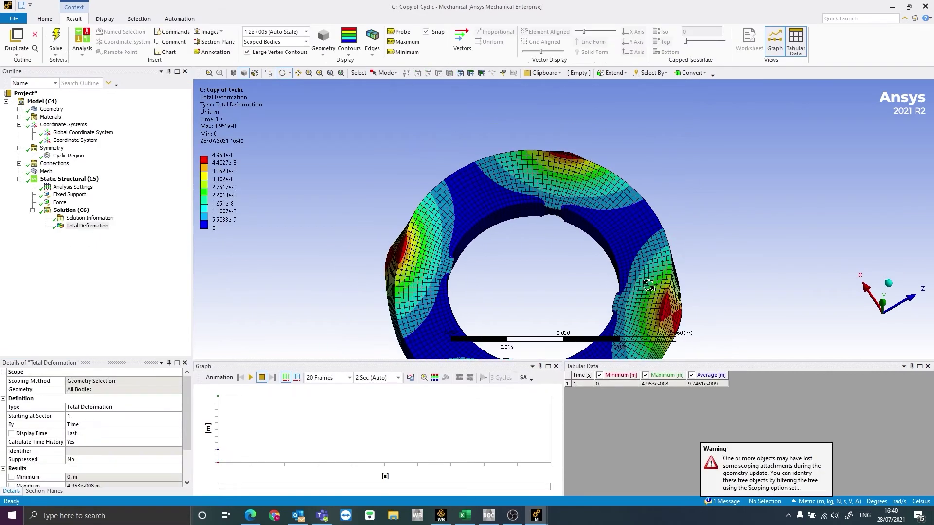
Orbit the Total Deformation ring to face it head-on.
drag(649, 286, 498, 268)
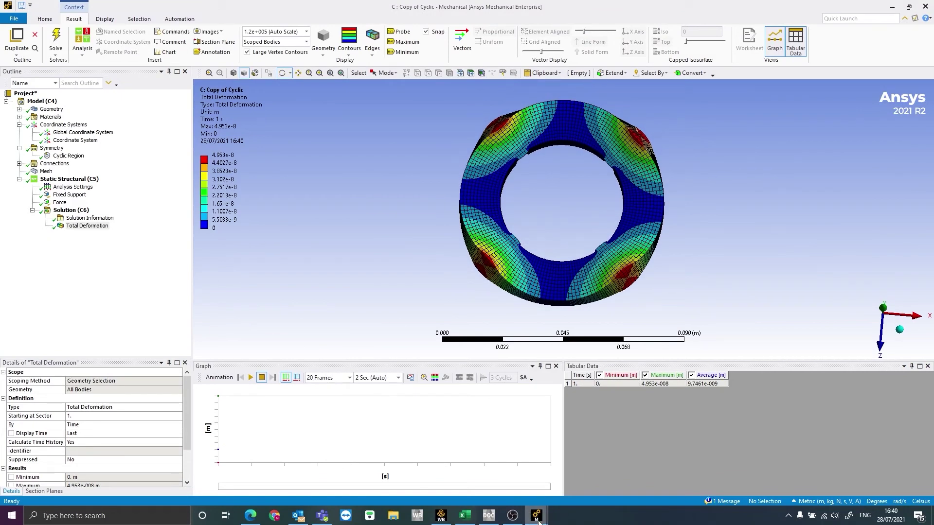
Switch to the Copy of Linear model window and view the meshed bracket from low side.
mouse_move(536, 515)
click(515, 492)
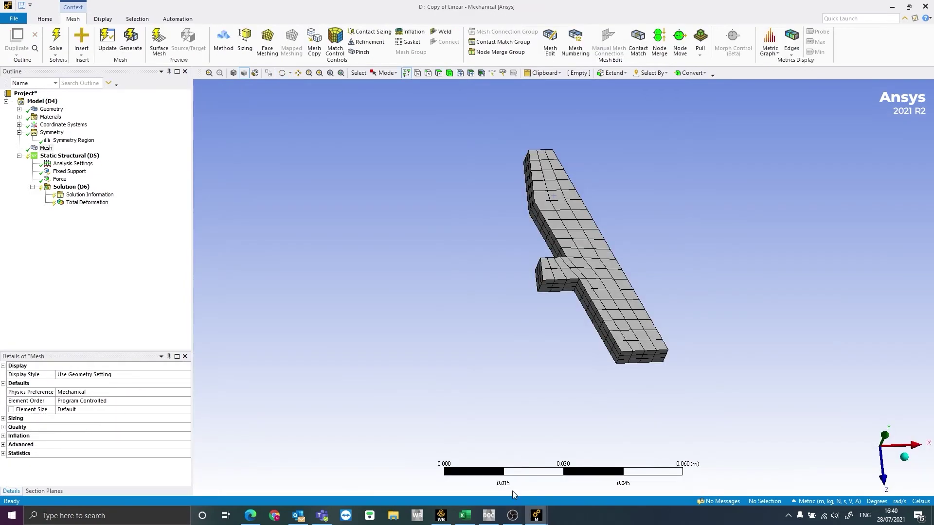
middle_drag(556, 323, 575, 306)
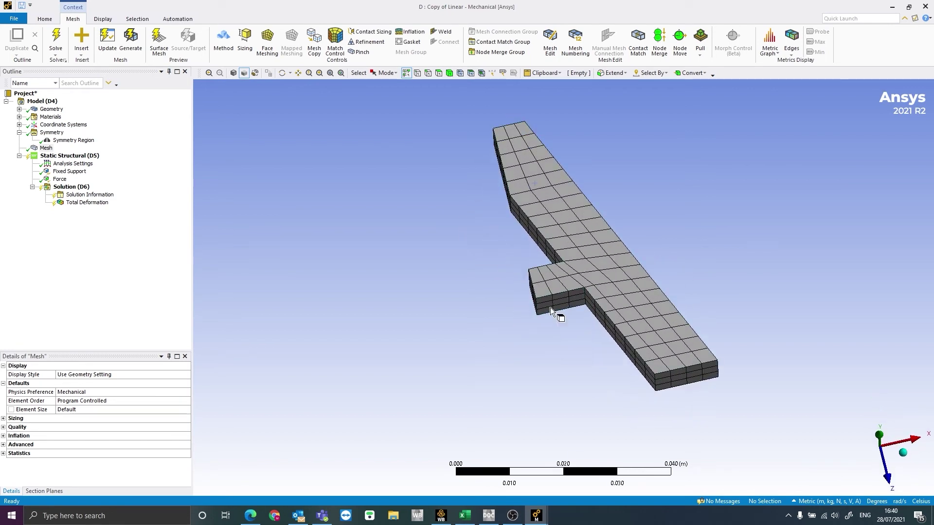
Inspect the Symmetry Region's two faces on the half T-bracket from several angles.
click(73, 141)
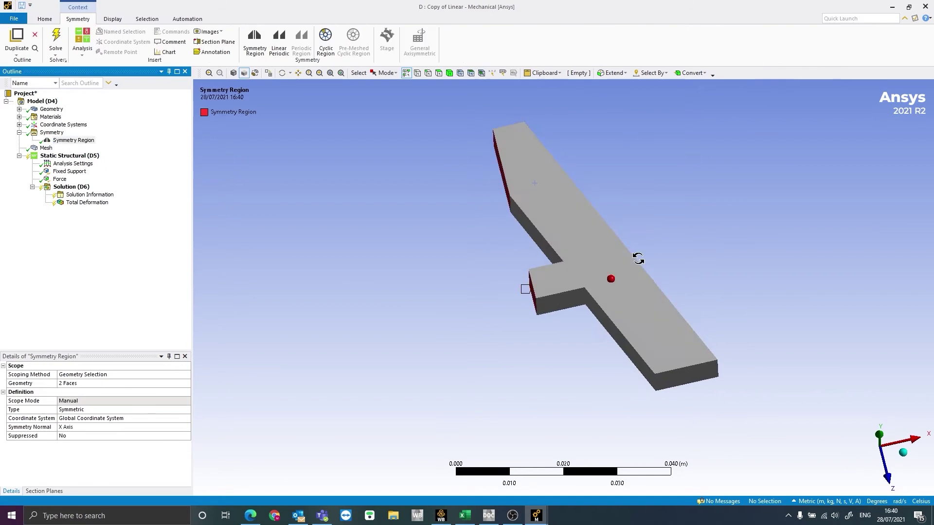
middle_drag(637, 253, 705, 219)
middle_drag(463, 243, 546, 261)
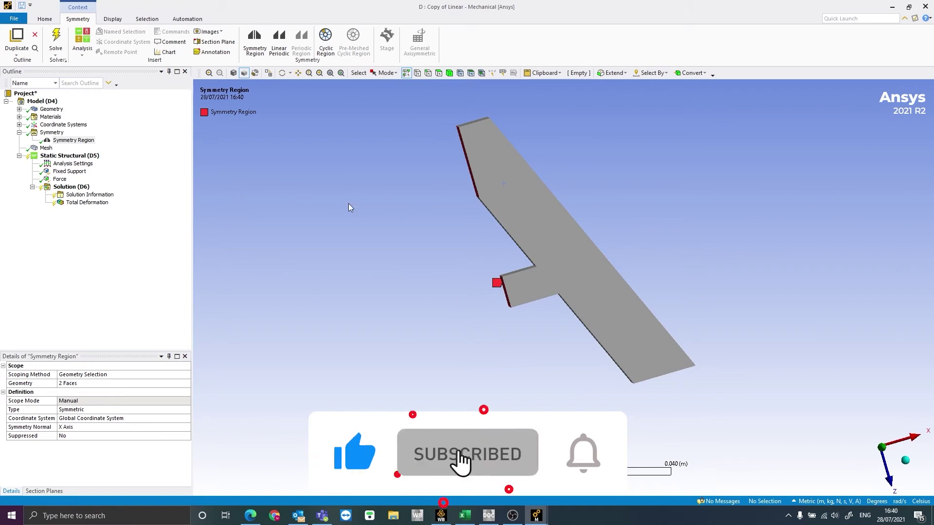
middle_drag(558, 359, 590, 340)
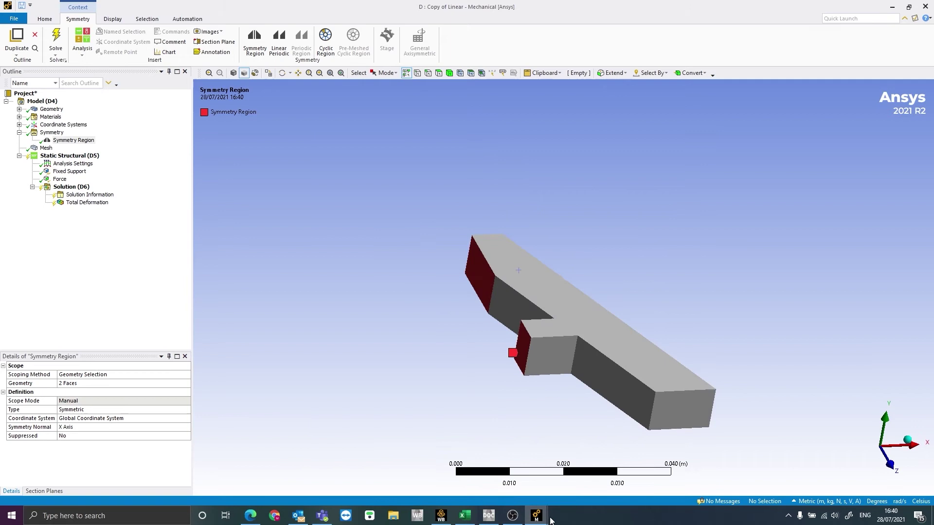
click(440, 515)
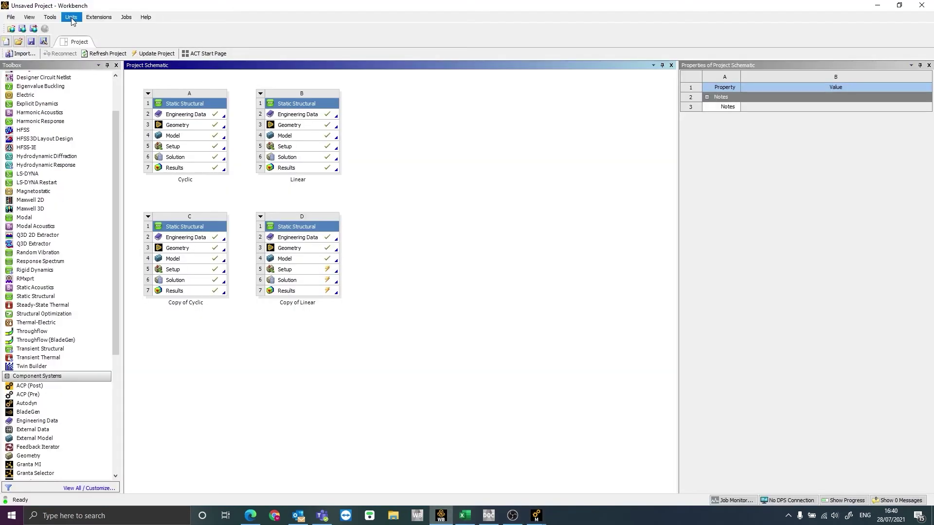
click(51, 19)
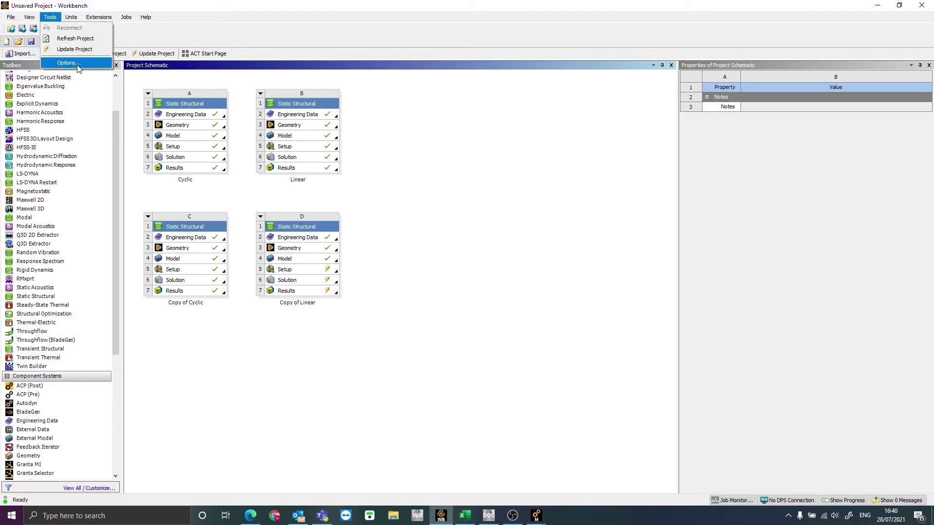
click(77, 63)
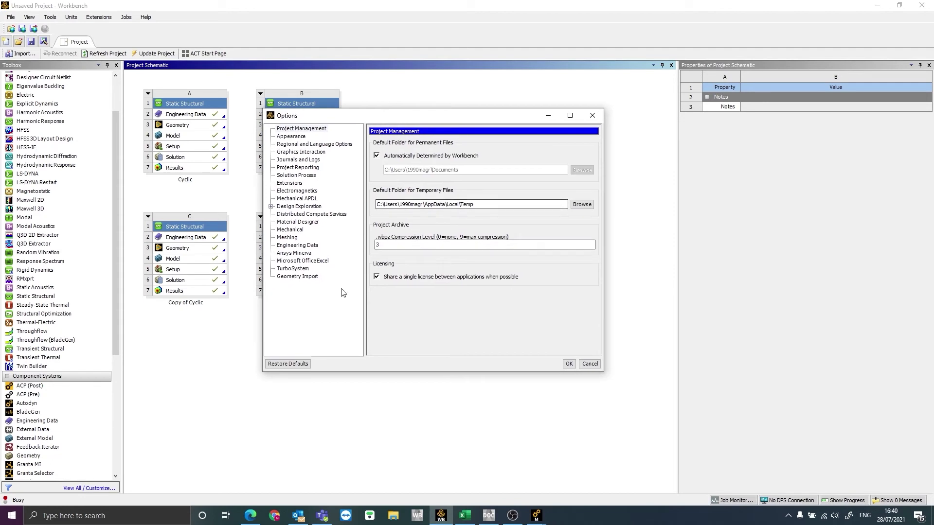
click(294, 137)
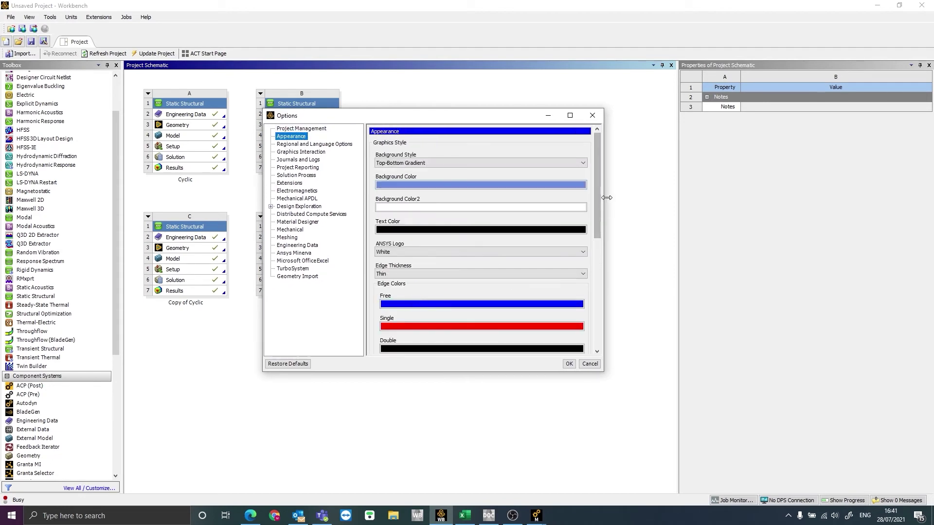
drag(600, 196, 495, 306)
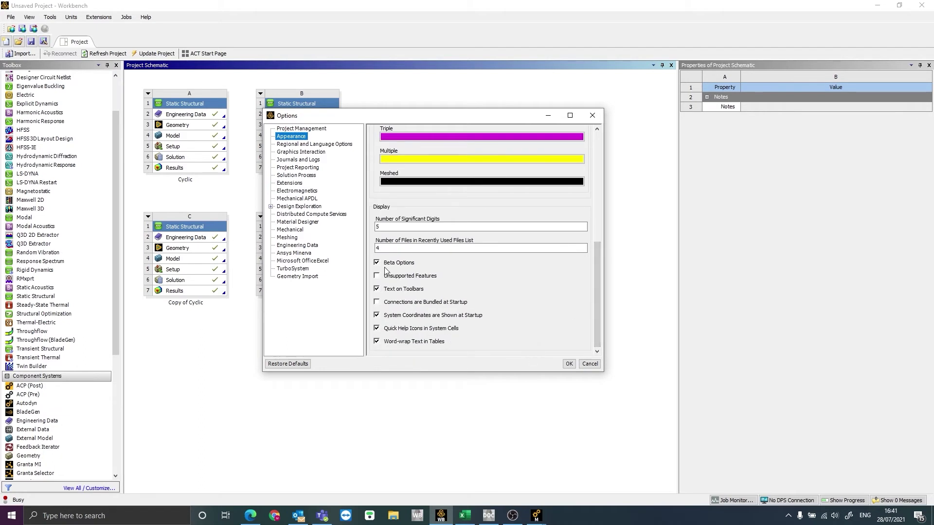
click(568, 364)
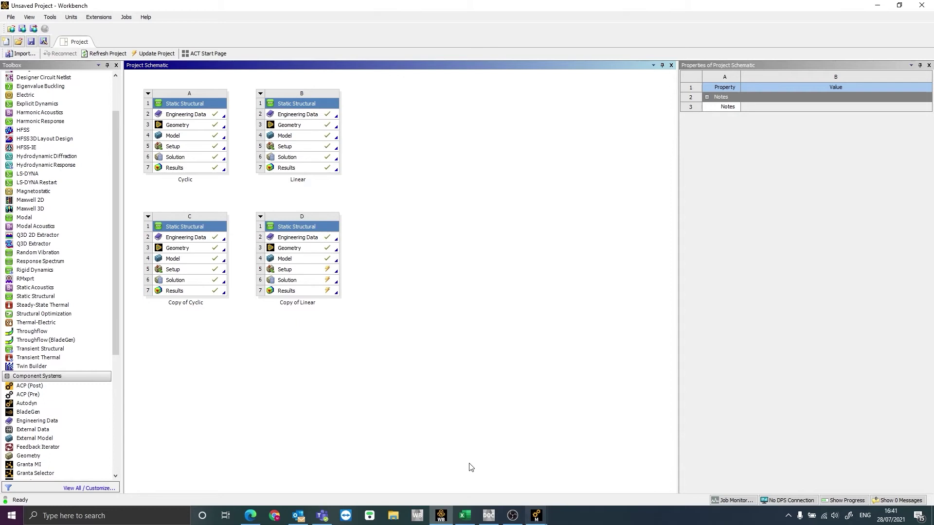
Return to the Copy of Linear model window and reposition the bracket view.
mouse_move(536, 514)
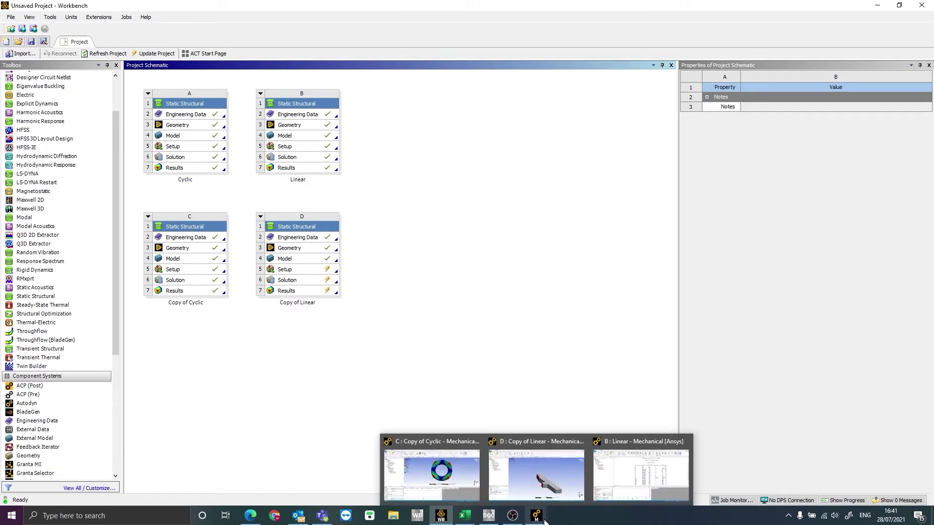
click(542, 479)
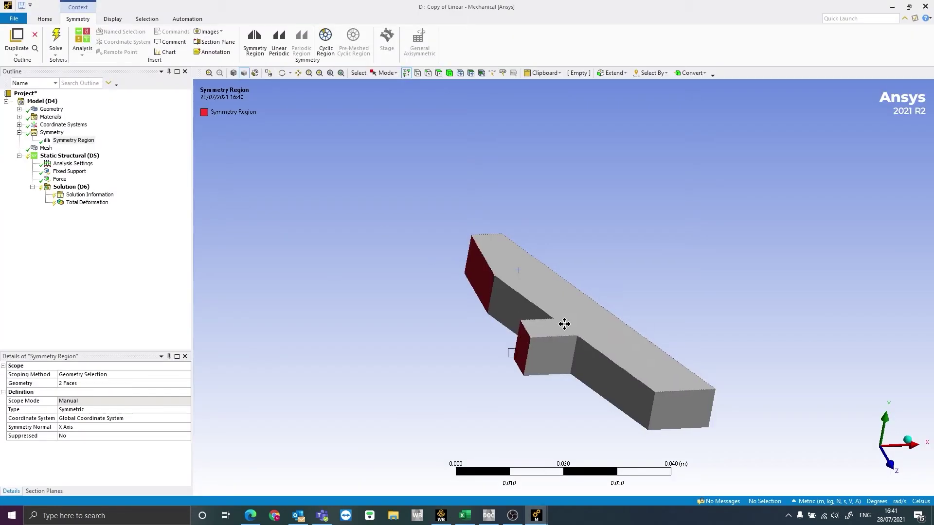
middle_drag(563, 323, 483, 258)
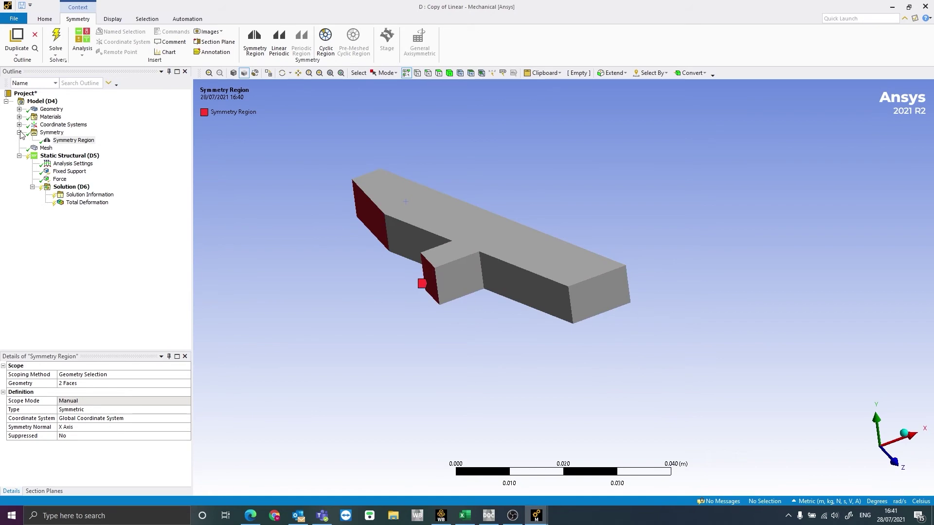
Show the Symmetry details with all three Graphical Expansions in an enlarged Details pane.
click(58, 134)
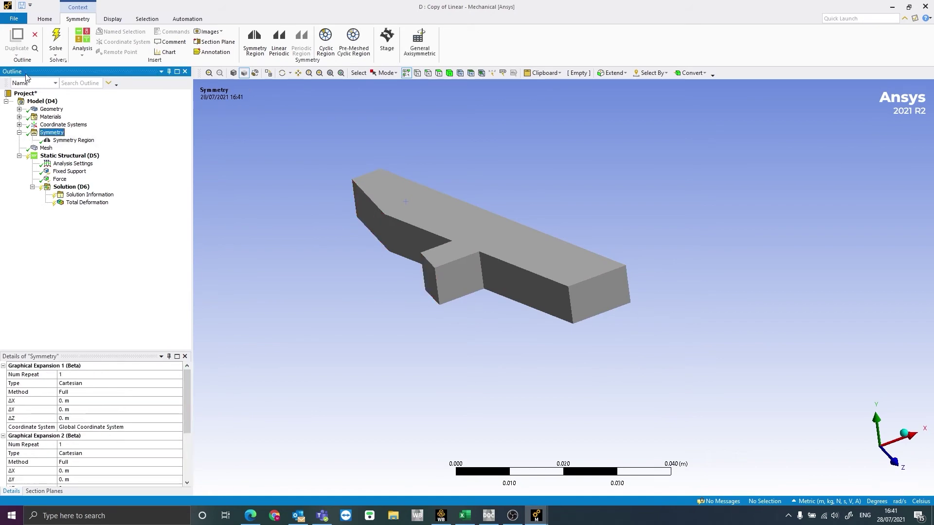
click(44, 101)
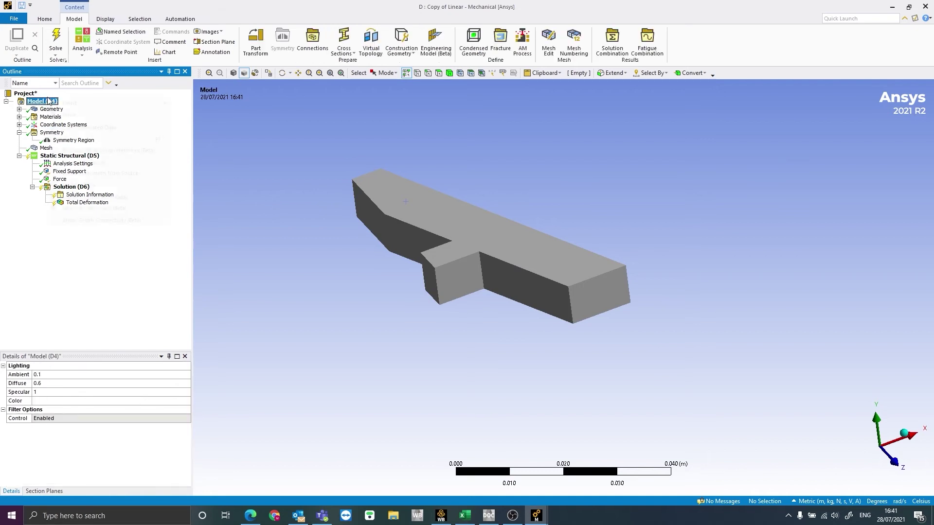
right_click(47, 100)
mouse_move(96, 106)
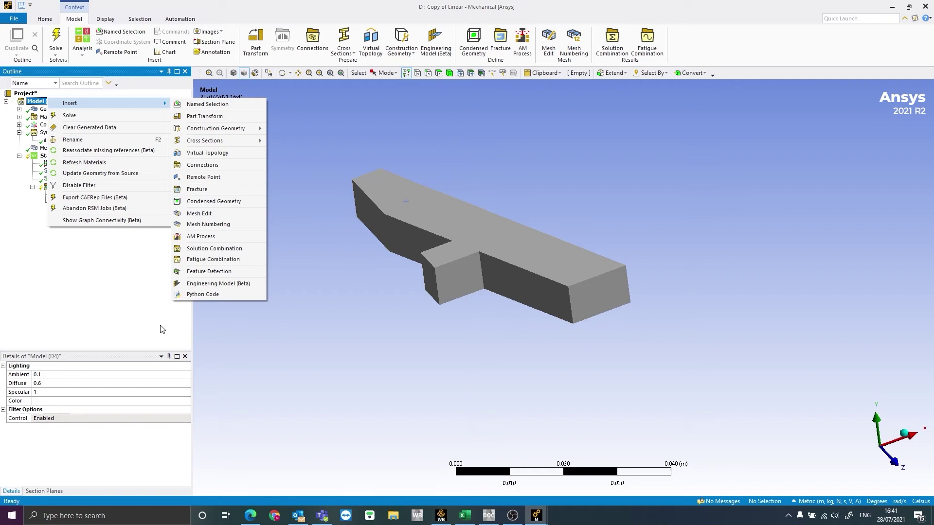
click(97, 291)
click(53, 134)
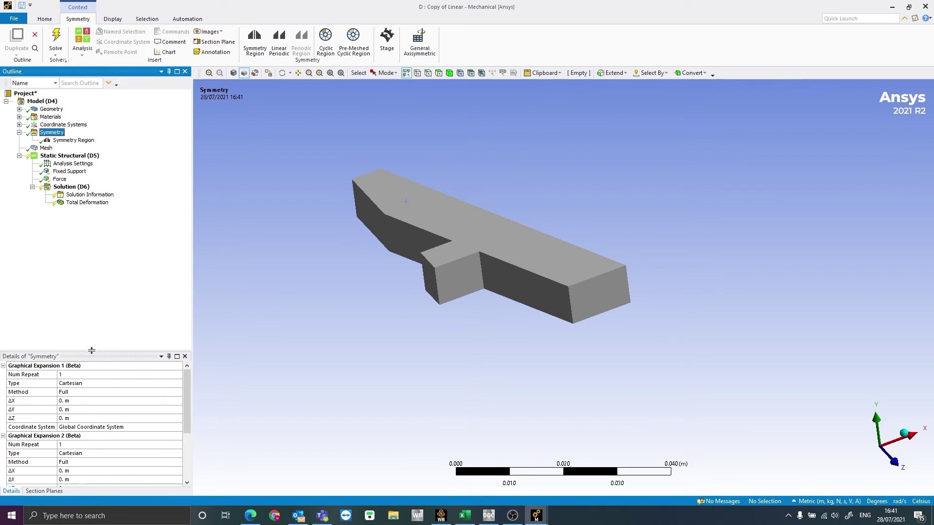
drag(92, 350, 91, 239)
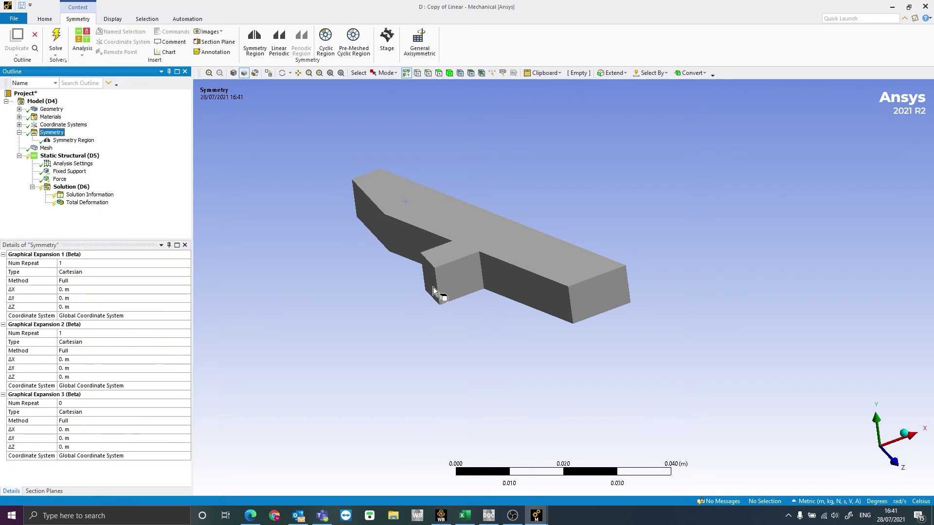
Orbit the bracket to a top view and change Graphical Expansion 1 Num Repeat from 1 to 2.
middle_drag(536, 322, 627, 383)
ctrl+middle_drag(541, 407, 512, 343)
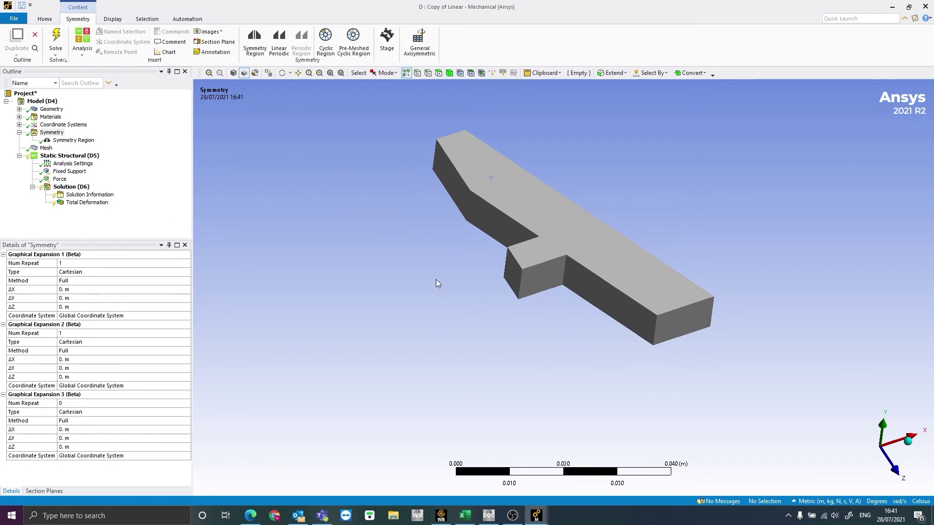
click(68, 265)
middle_drag(588, 323, 313, 200)
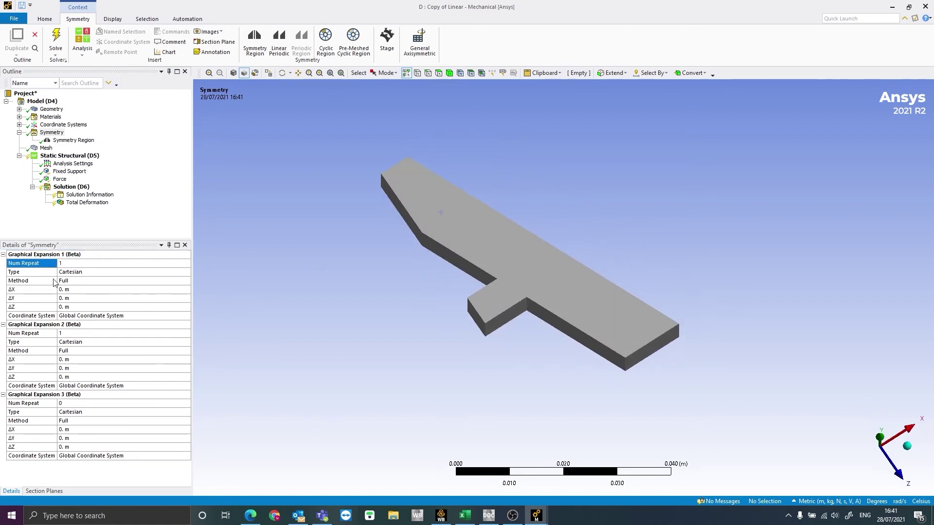
click(72, 263)
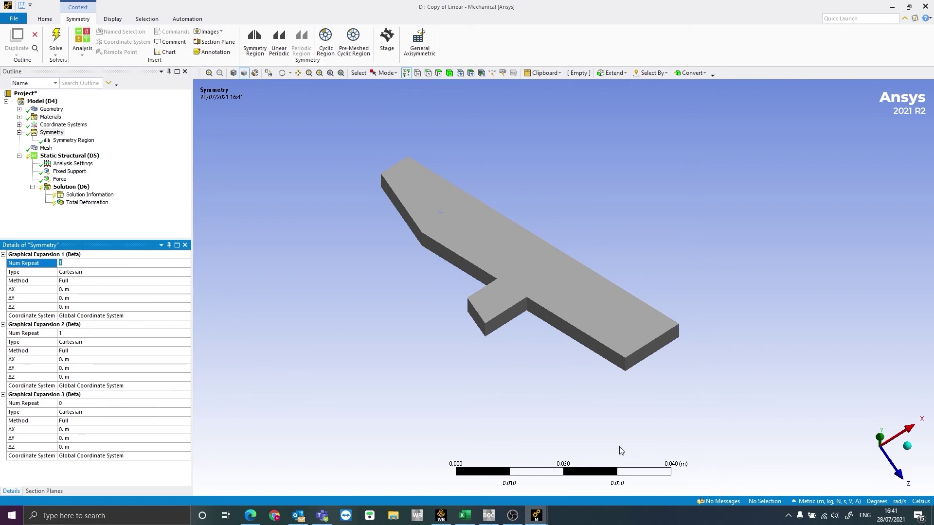
key(Return)
Switch Graphical Expansion 1's Method from Full to Half.
click(98, 273)
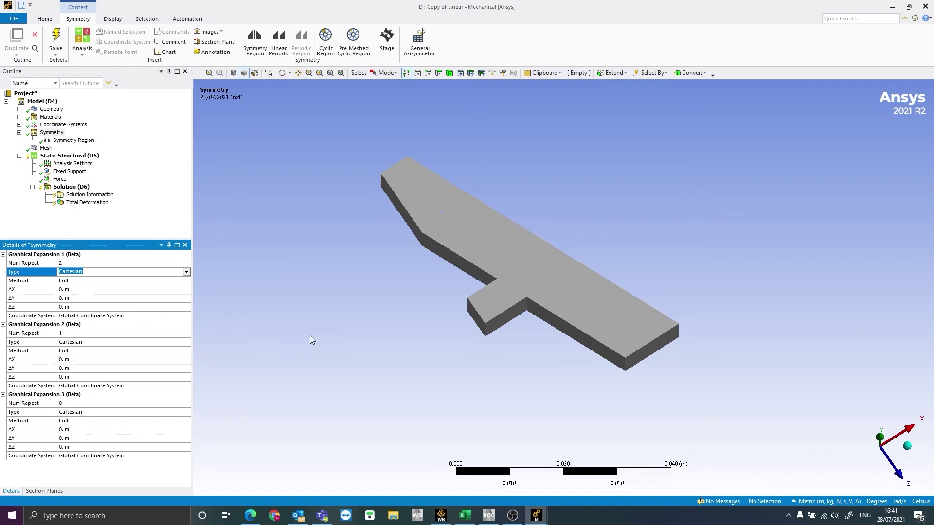
middle_drag(421, 287, 378, 209)
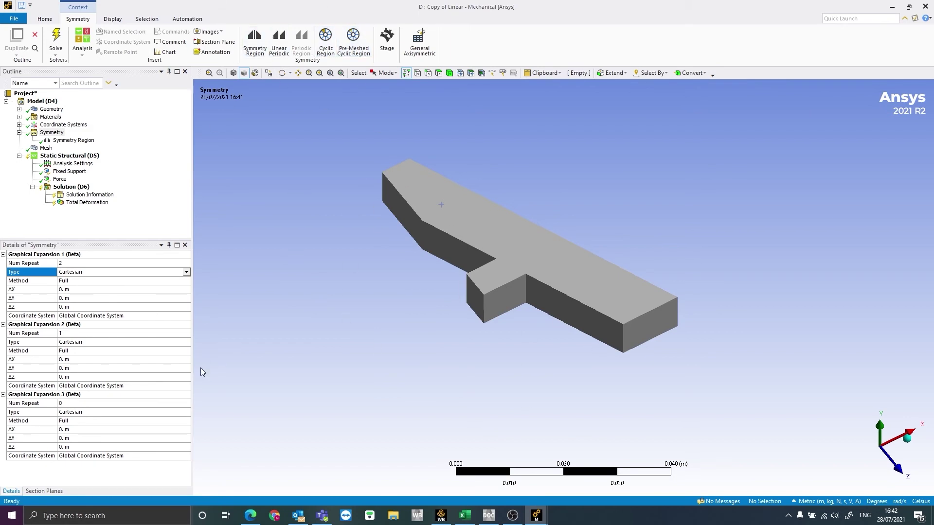
click(70, 281)
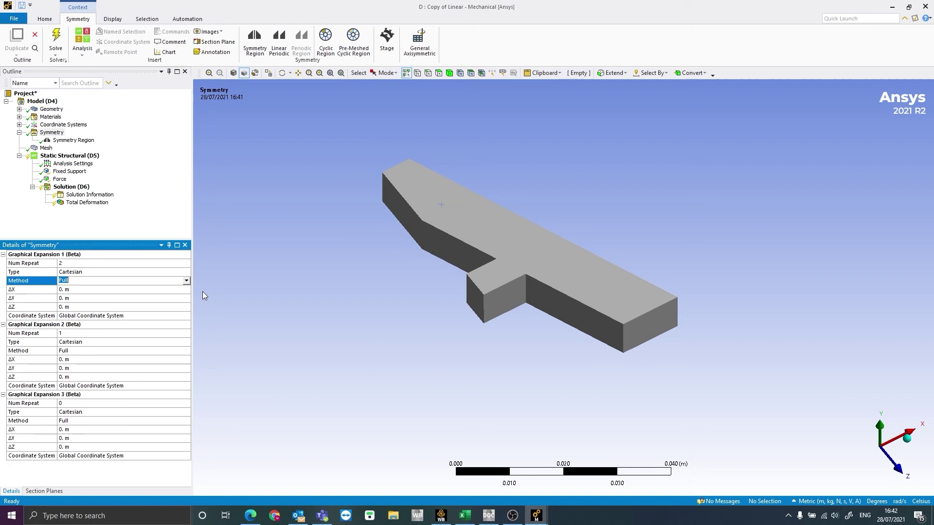
middle_drag(669, 292, 447, 232)
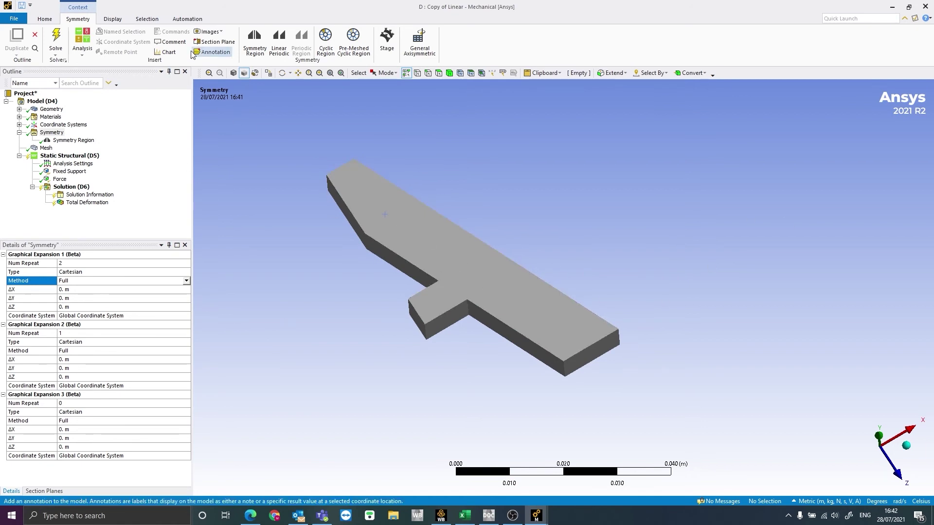
double_click(93, 284)
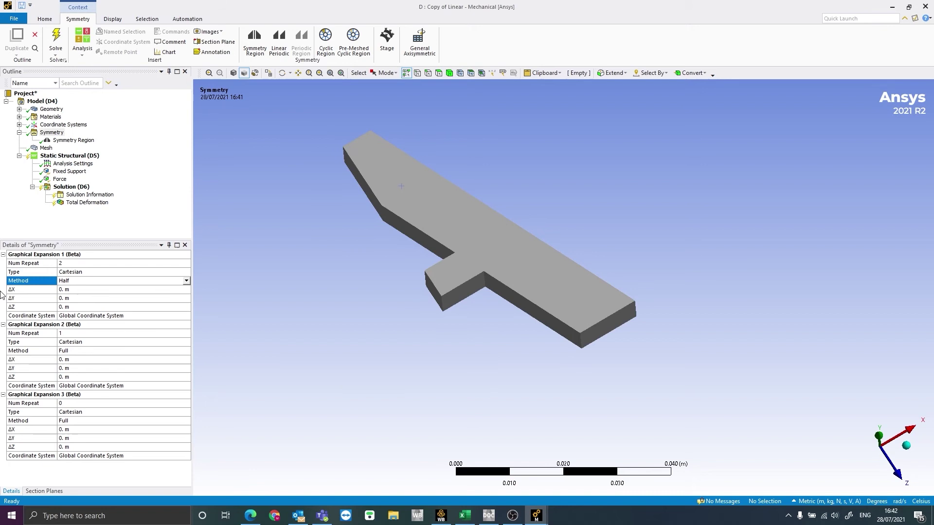
Return Method to Full, set ΔX to 0.01 m, and preview the two-copy mesh.
click(74, 291)
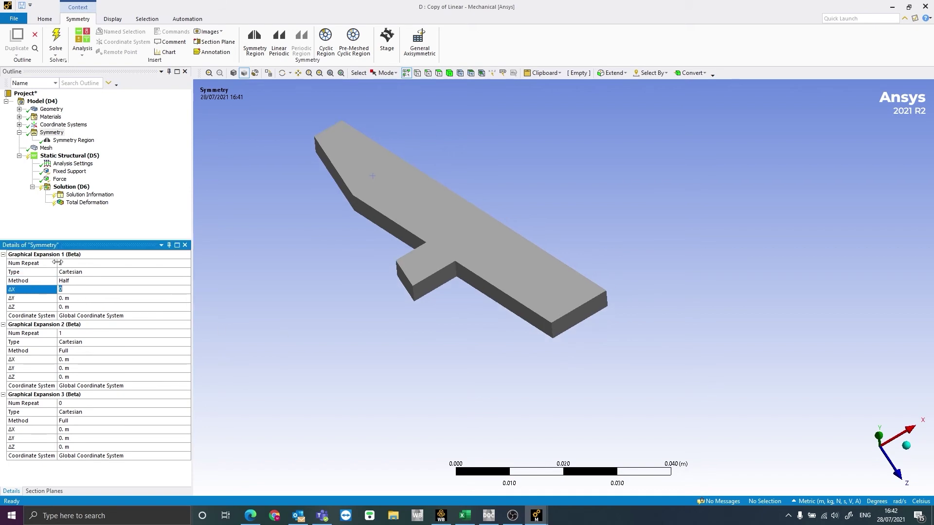
double_click(85, 282)
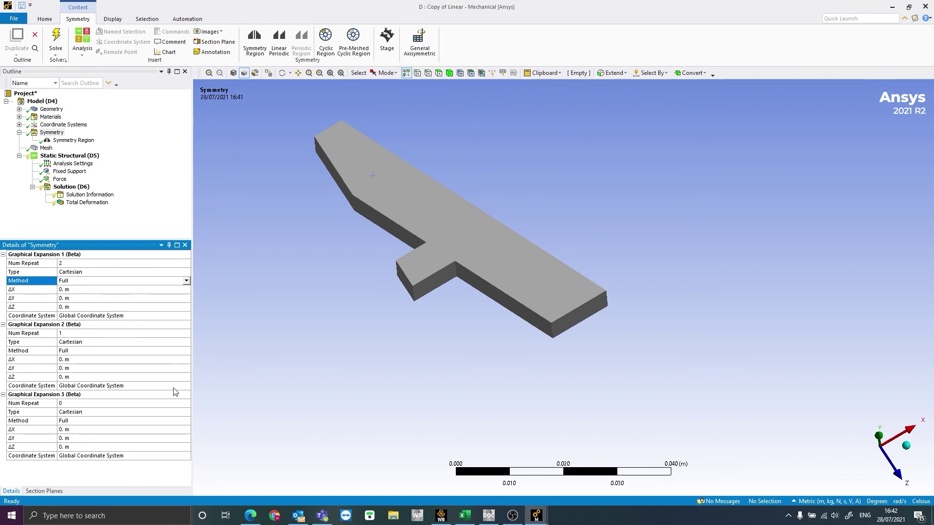
click(81, 291)
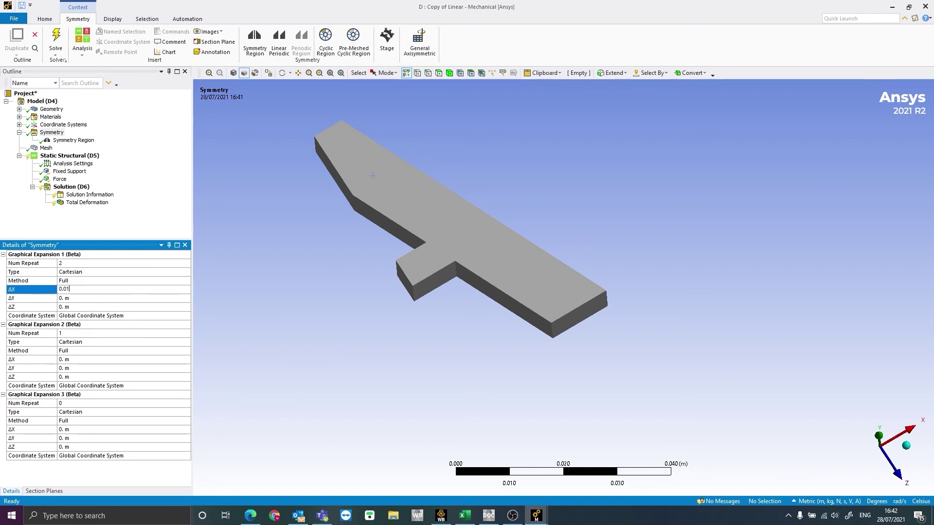
key(Return)
click(48, 147)
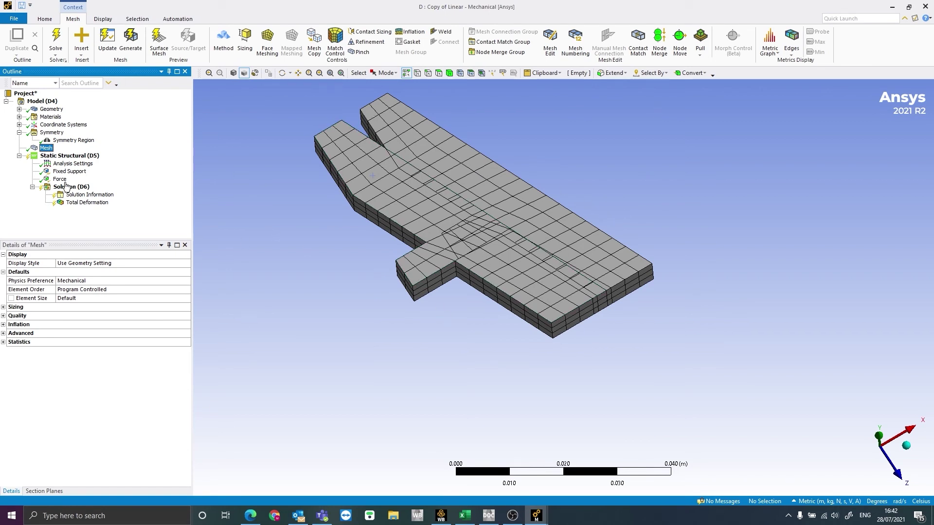
Set Graphical Expansion 1 ΔX to -0.000001 m and view the A-shaped expanded mesh.
click(51, 133)
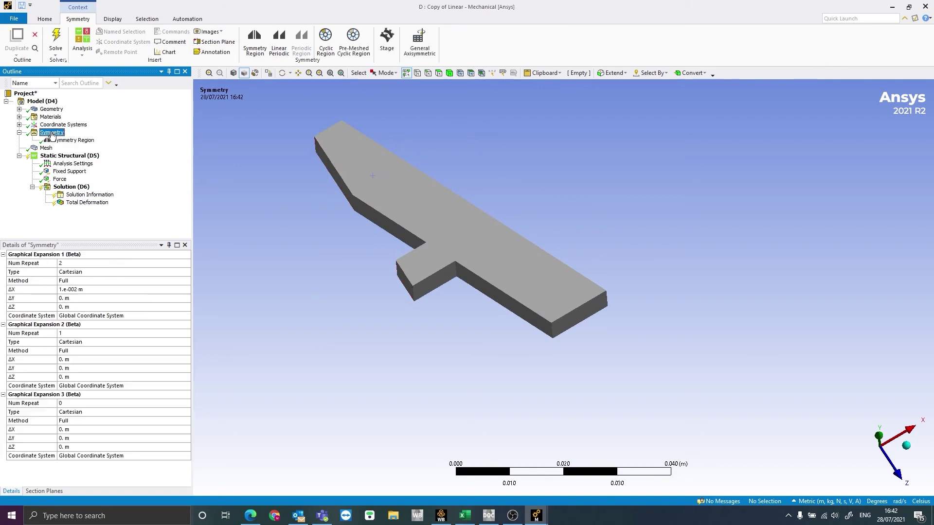
click(86, 293)
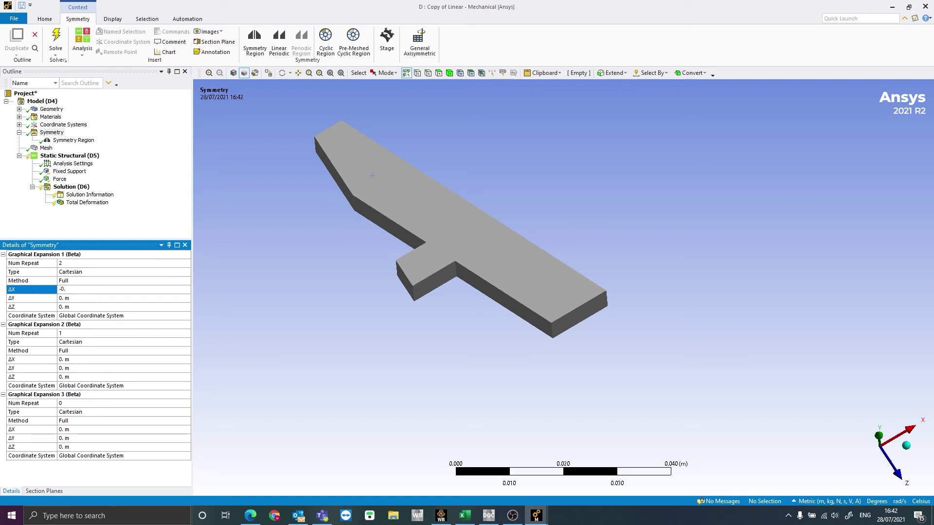
text(001)
key(Return)
click(47, 148)
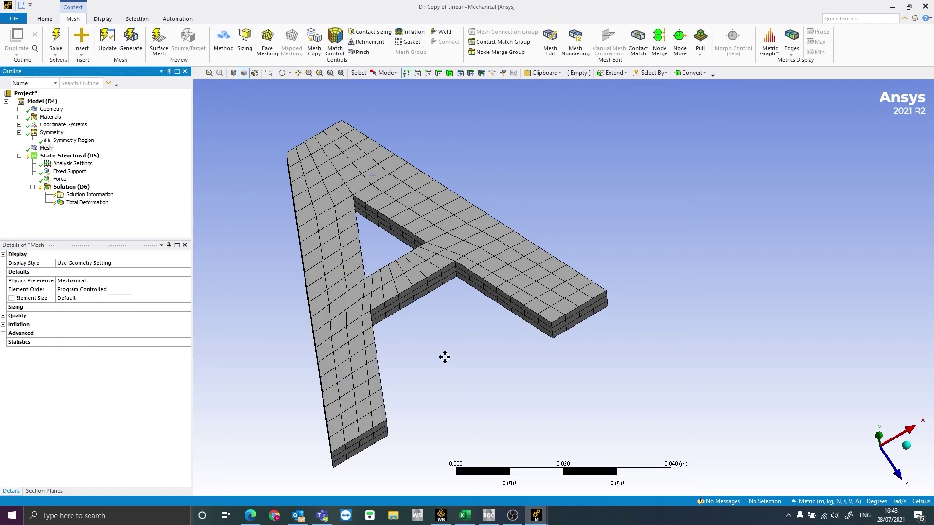
middle_drag(444, 357, 519, 394)
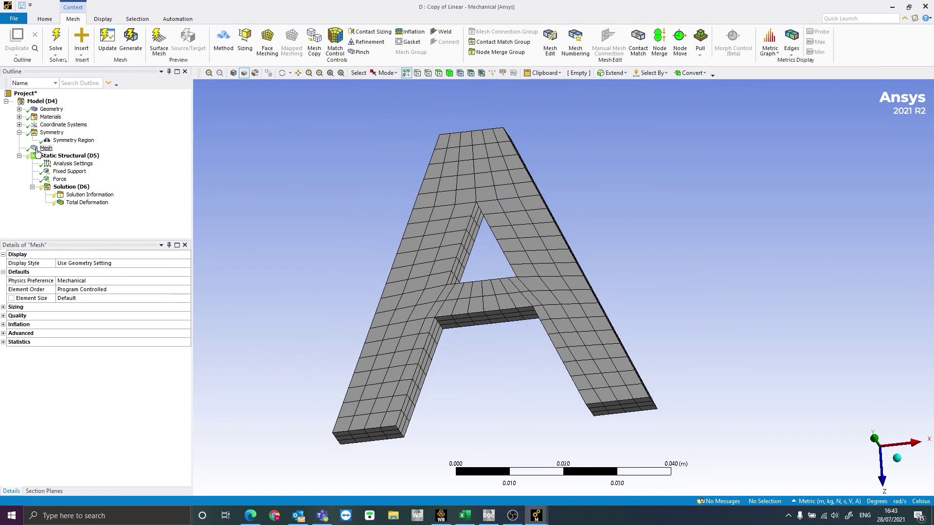
Change ΔX to 0 and check the mesh thickness.
click(52, 133)
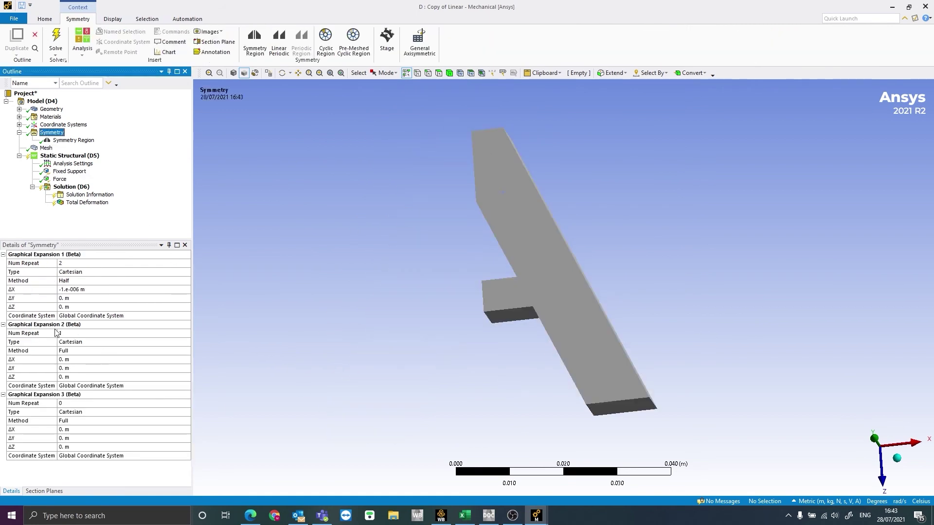
click(100, 288)
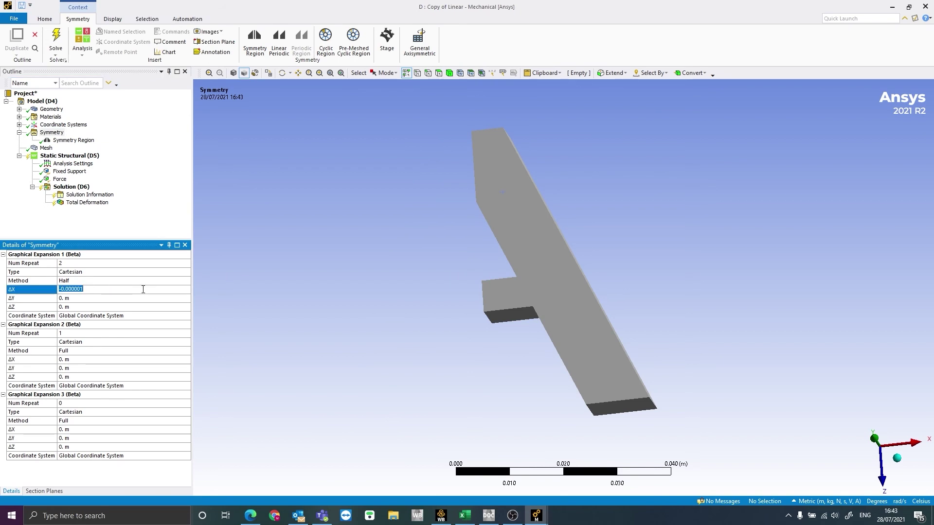
text(0.)
click(45, 148)
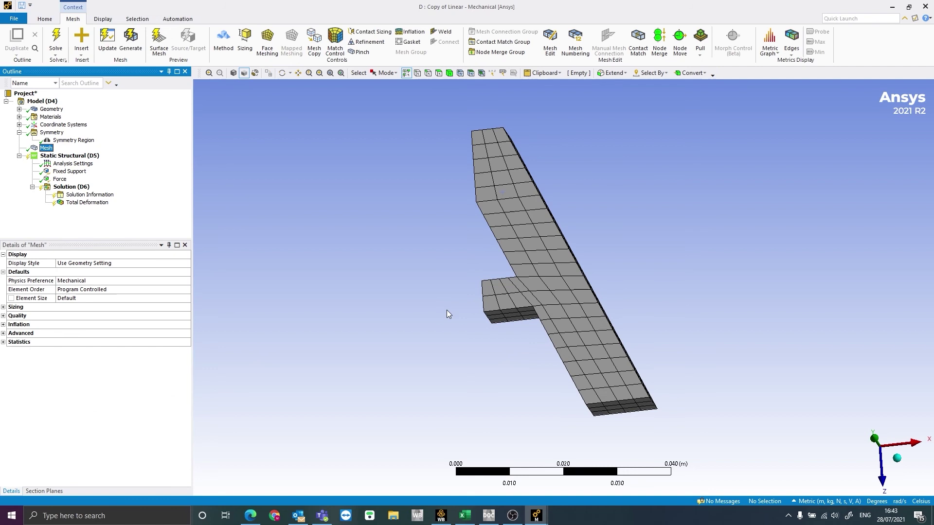
middle_drag(446, 313, 500, 246)
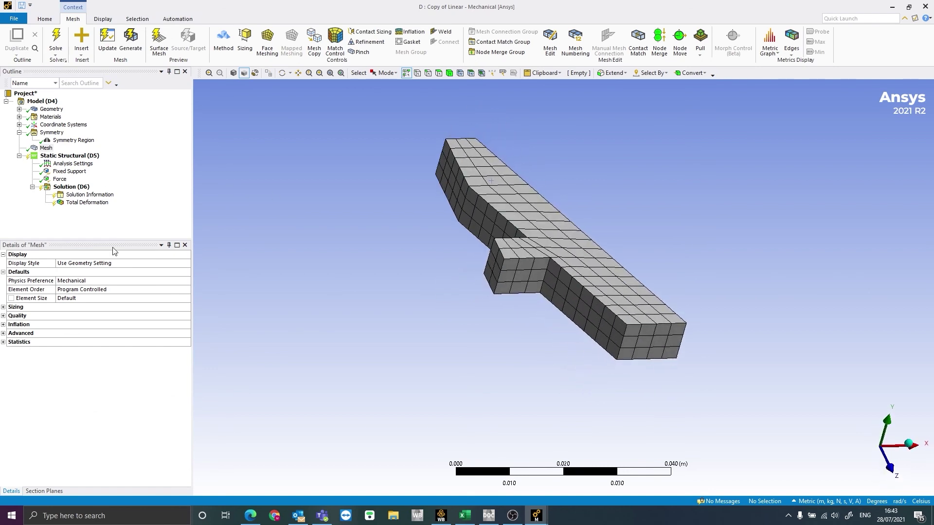
Set ΔX to 1.e-009 m for Graphical Expansion 1.
click(51, 133)
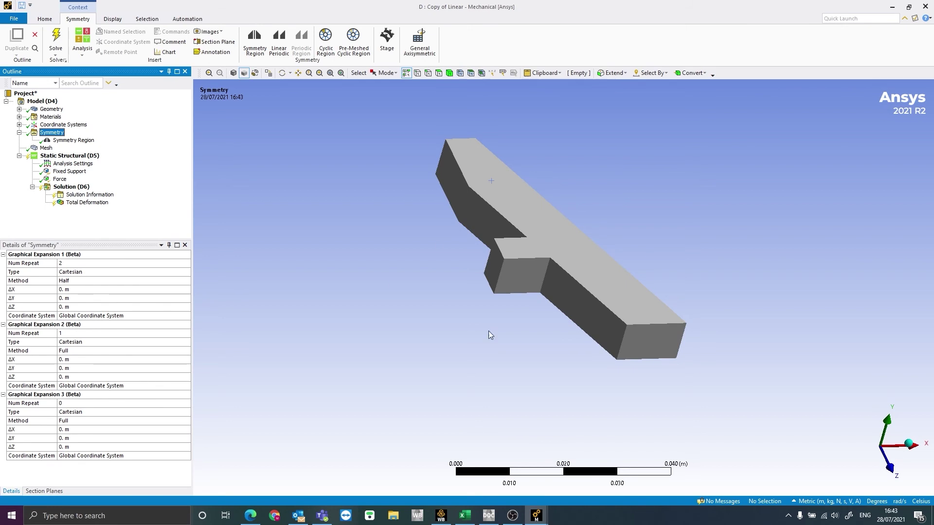
click(78, 289)
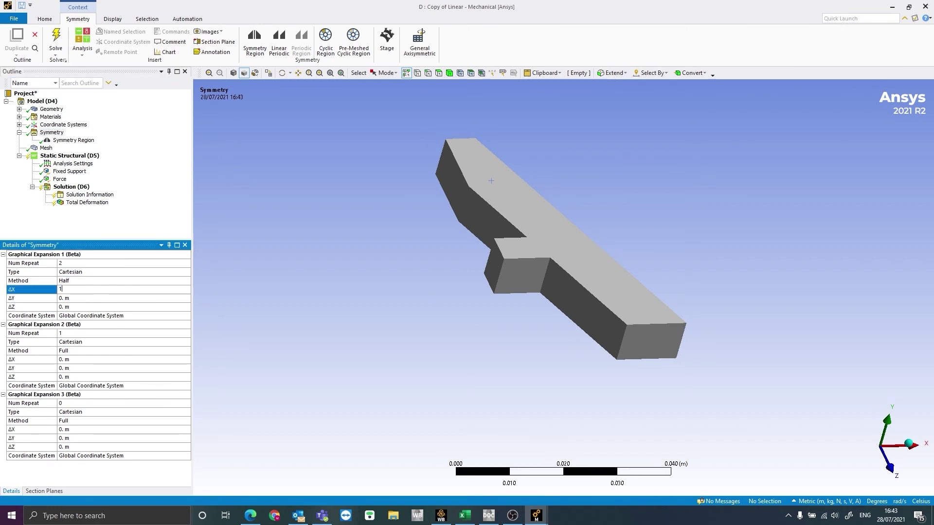
text(1.e-00)
text(9)
key(Return)
Evaluate Total Deformation and orbit the A-shaped result (max 5.6273e-6 m) to inspect it.
click(80, 203)
right_click(80, 203)
click(113, 169)
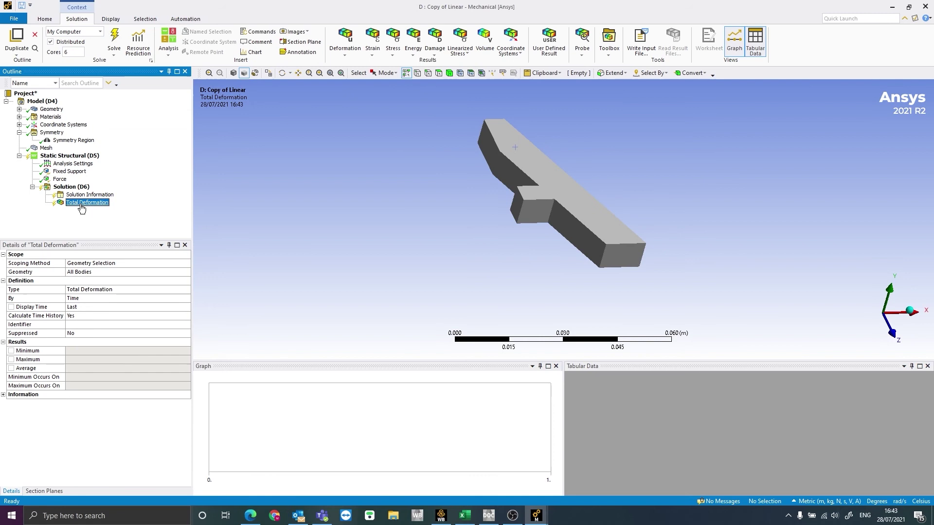
right_click(80, 203)
click(122, 221)
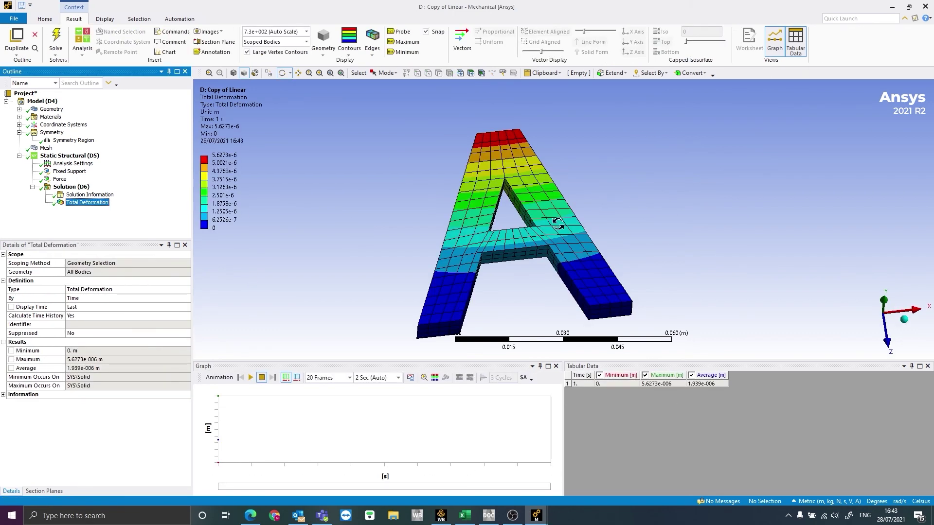
drag(577, 217, 525, 203)
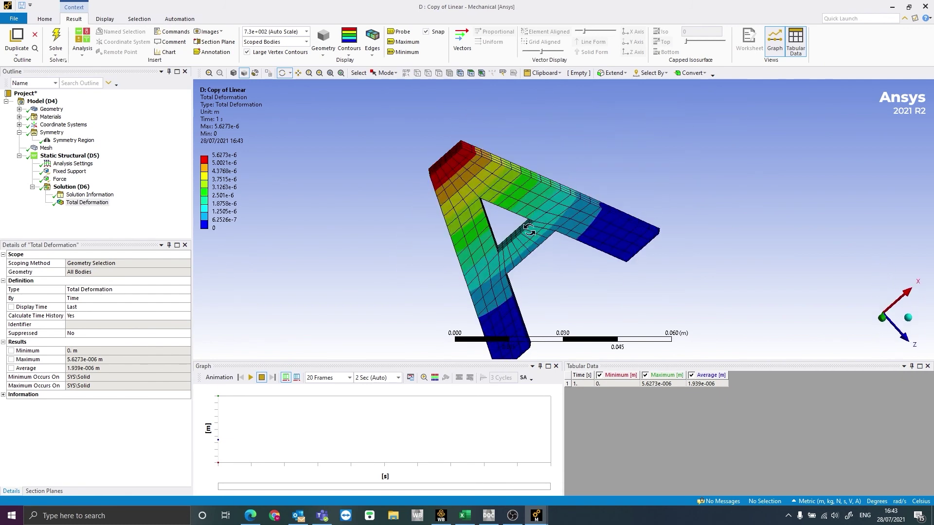
drag(506, 292, 574, 272)
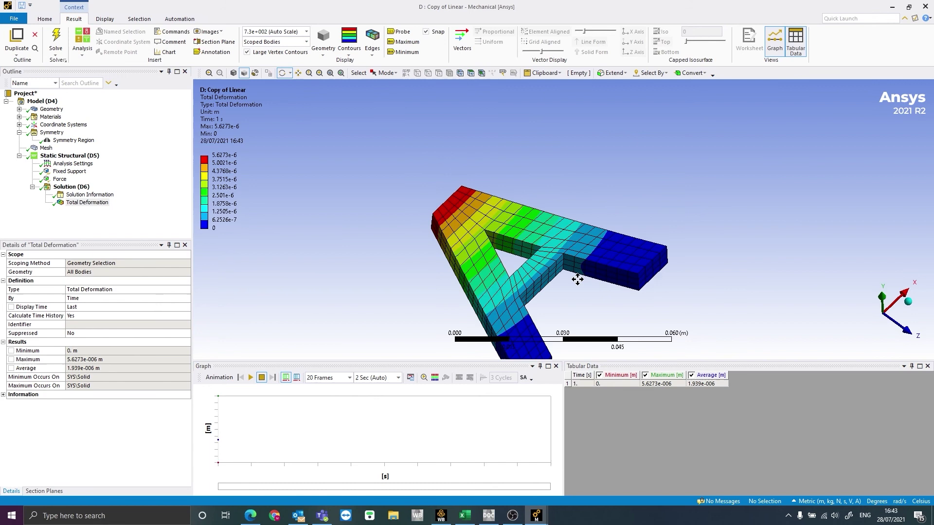
Review Graphical Expansions 1 and 2 and preview the A-shaped expanded mesh.
click(52, 132)
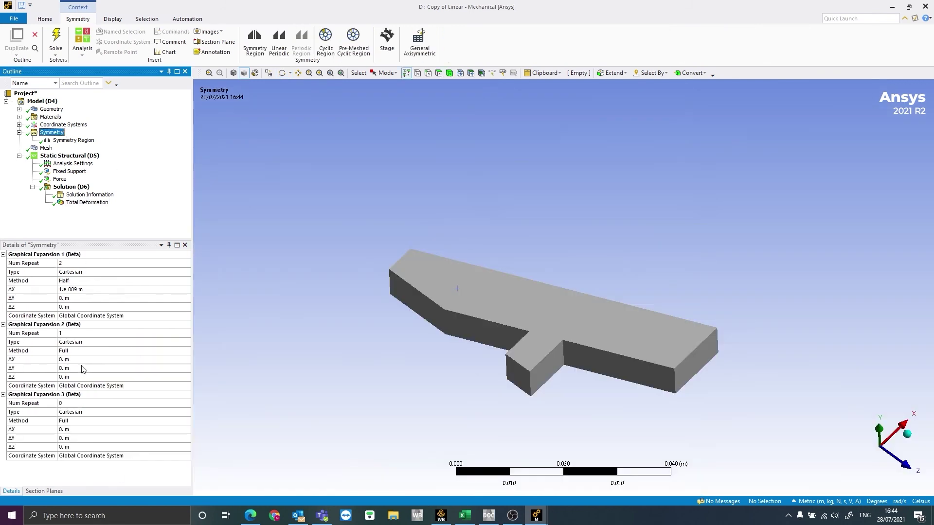
click(31, 327)
click(42, 255)
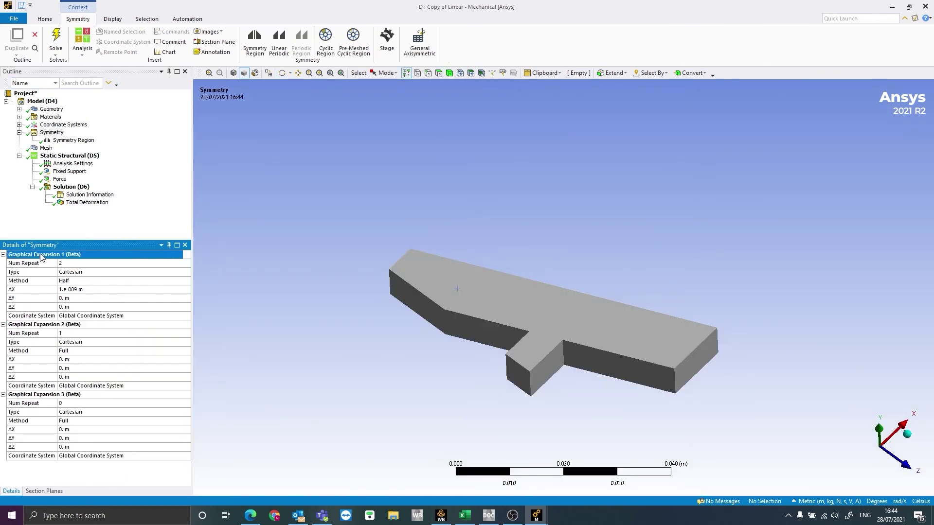
click(60, 326)
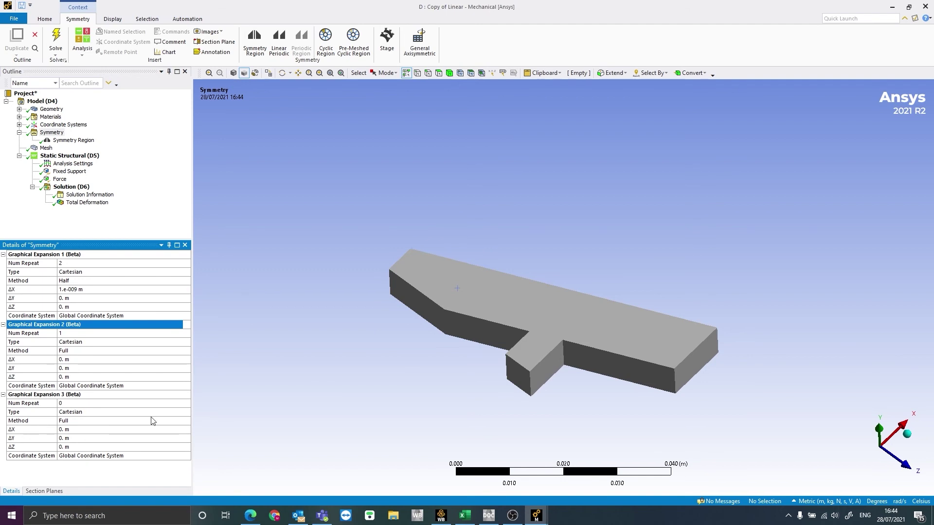
ctrl+middle_drag(371, 329, 407, 280)
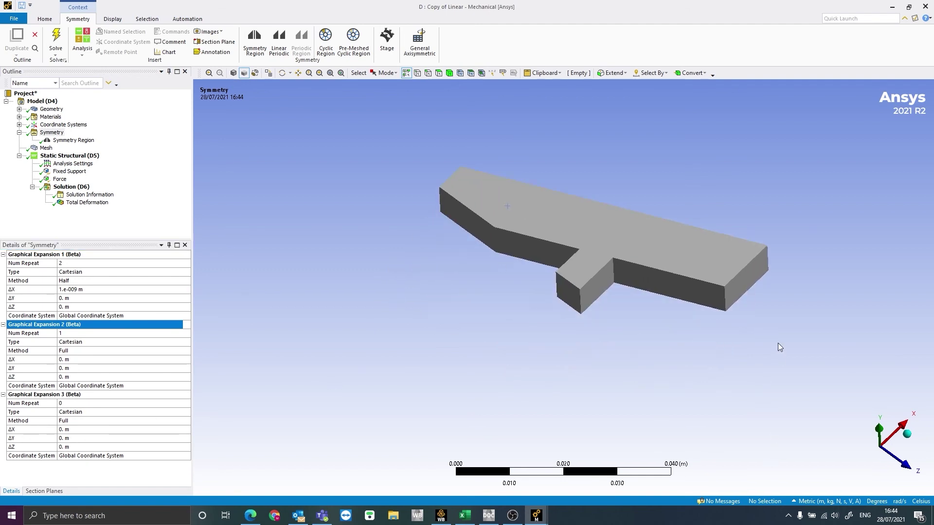
ctrl+middle_drag(632, 365, 548, 332)
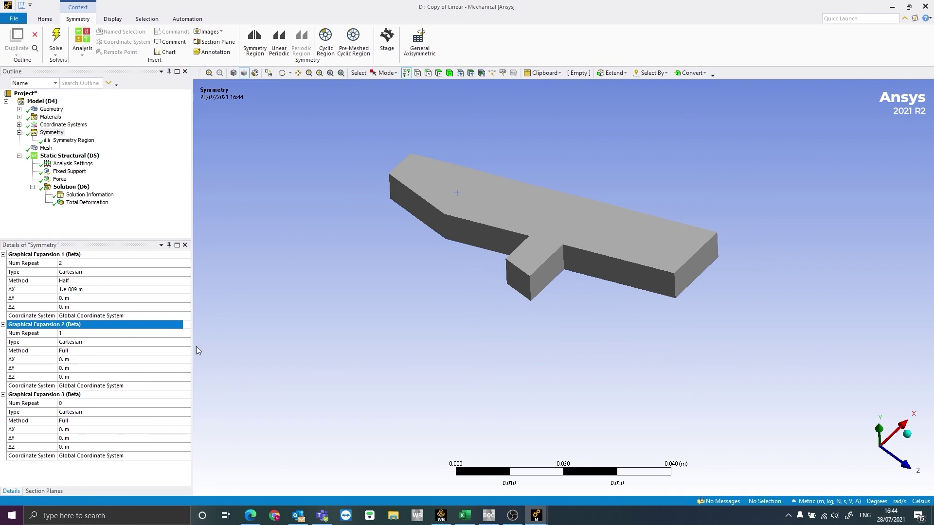
scroll(488, 309, down, 2)
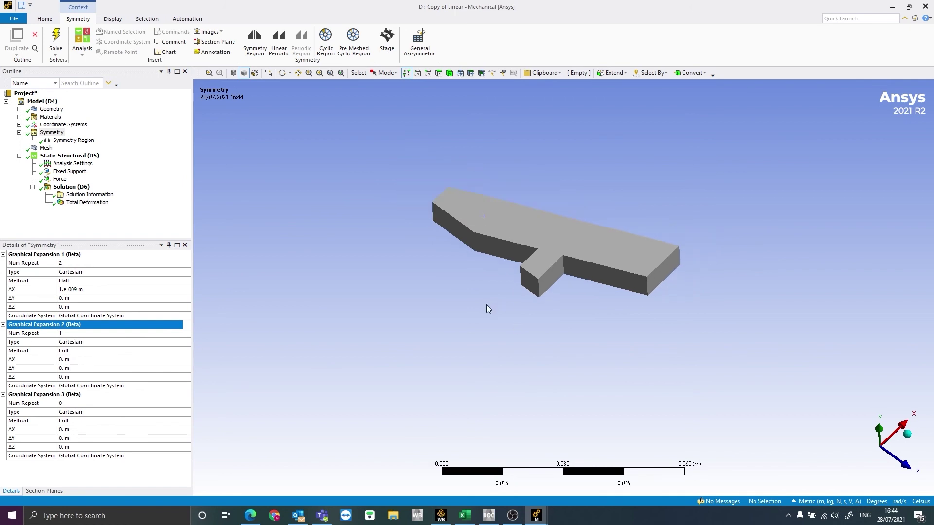
click(47, 148)
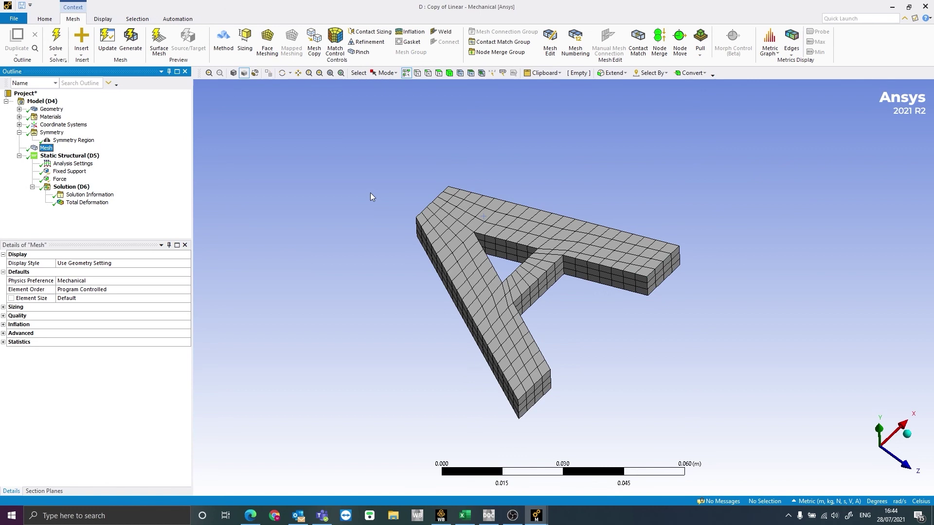
Give Graphical Expansion 2 ΔZ 0.01 m, Method Half, Num Repeat 2, and show the mesh.
click(54, 132)
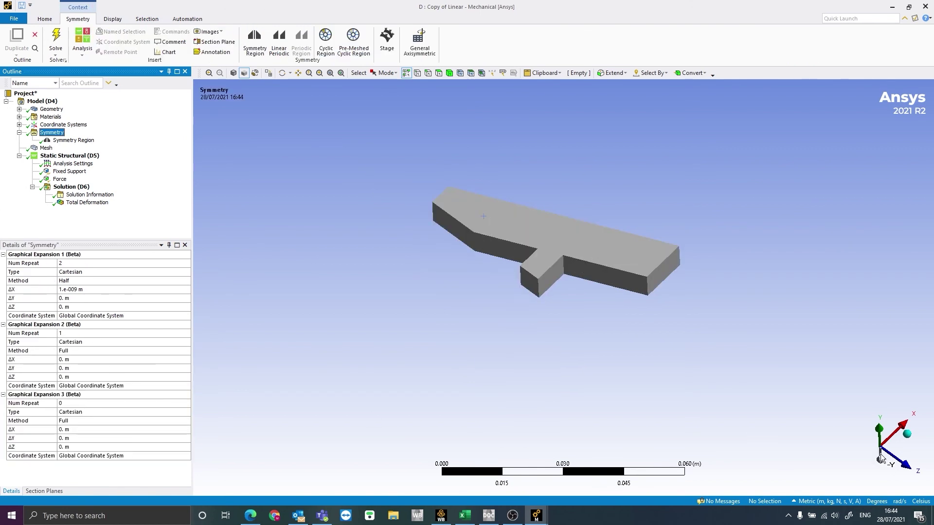
click(99, 376)
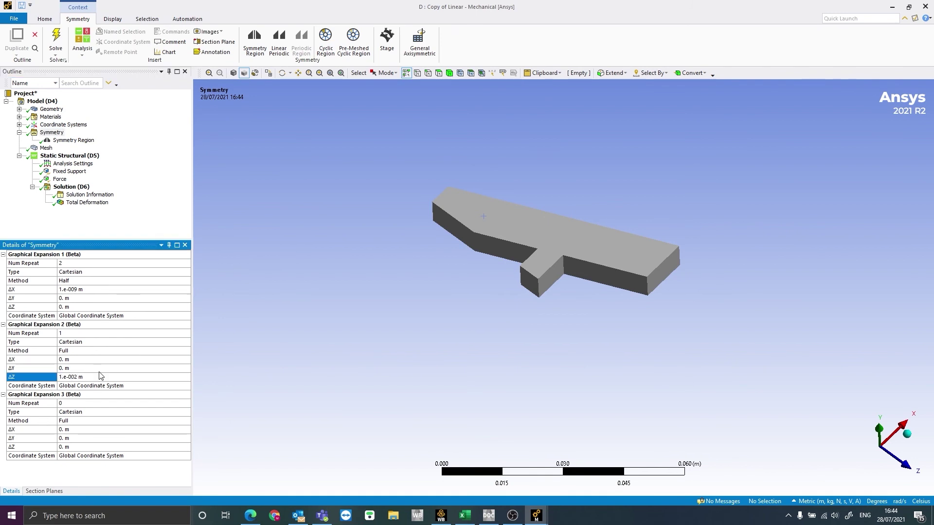
double_click(99, 351)
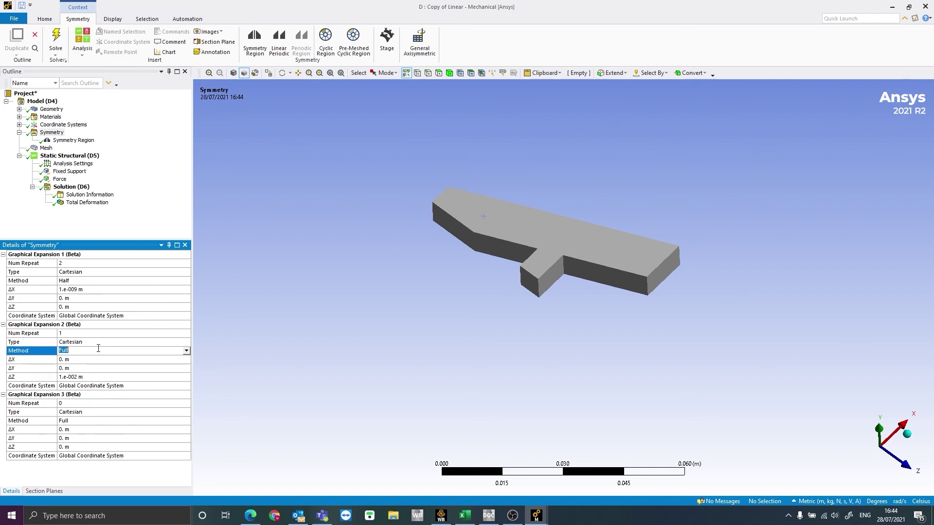
click(74, 335)
key(super)
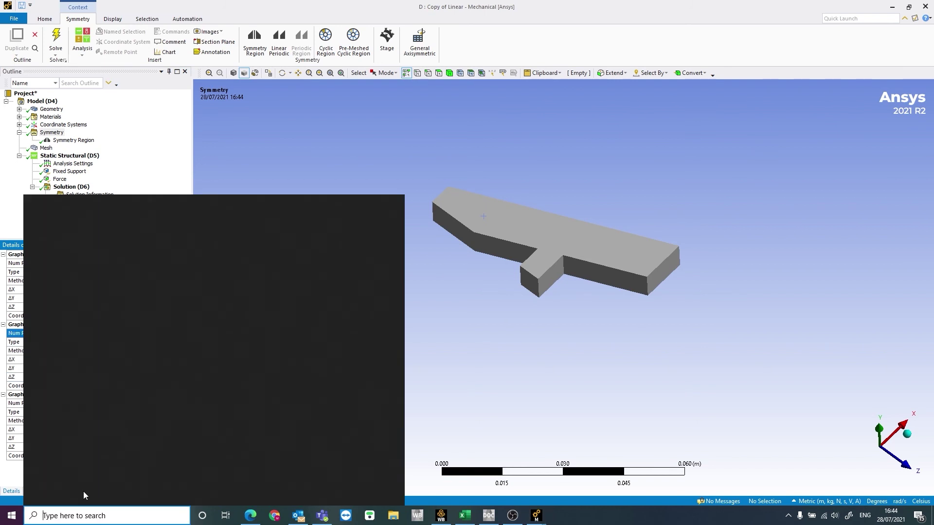
key(Escape)
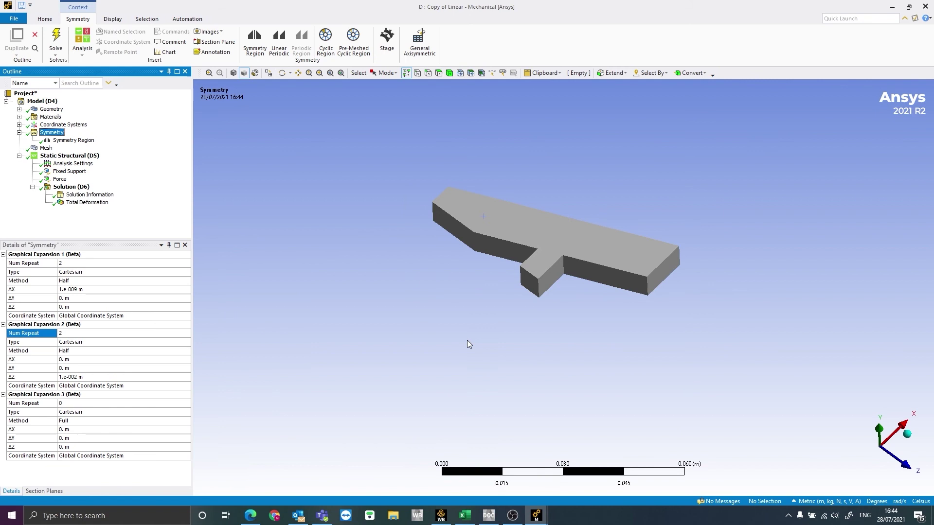
click(45, 148)
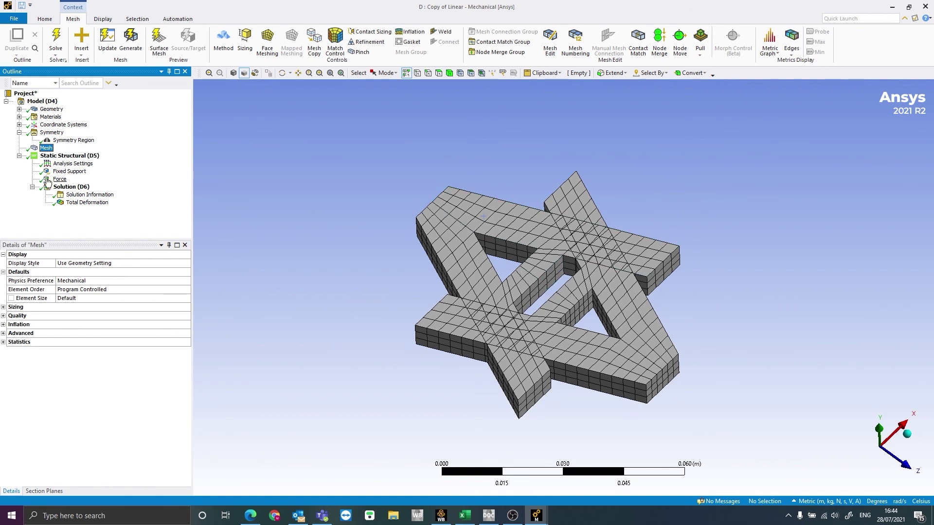
Check the Global Coordinate System and Coordinate System 2 on the bracket's end face.
click(19, 124)
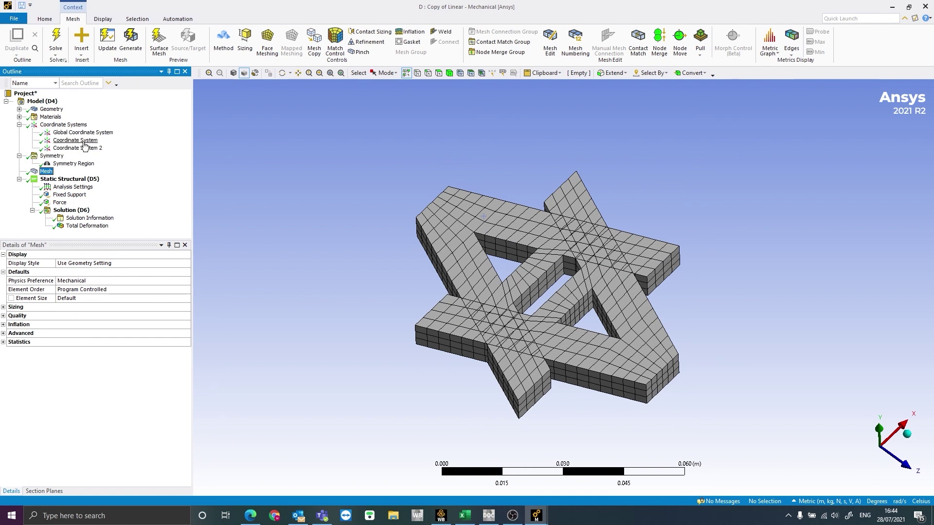
click(83, 132)
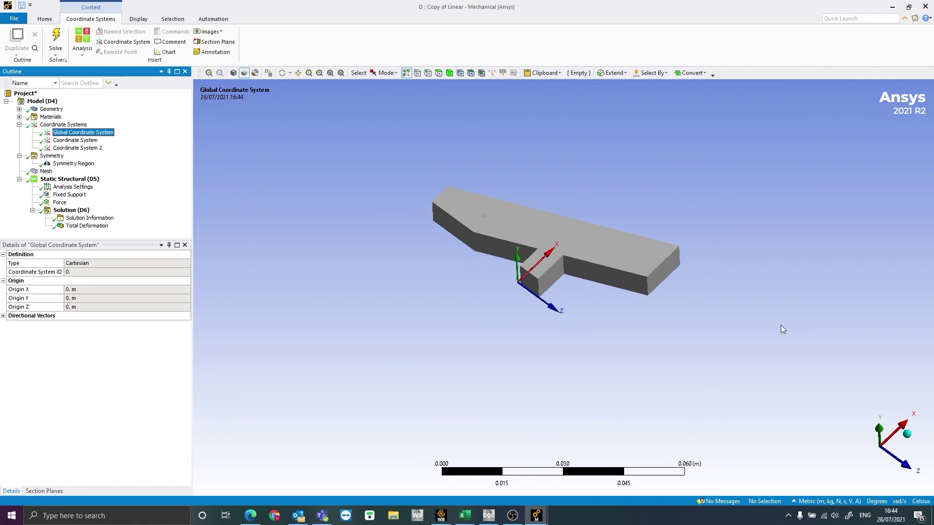
click(664, 271)
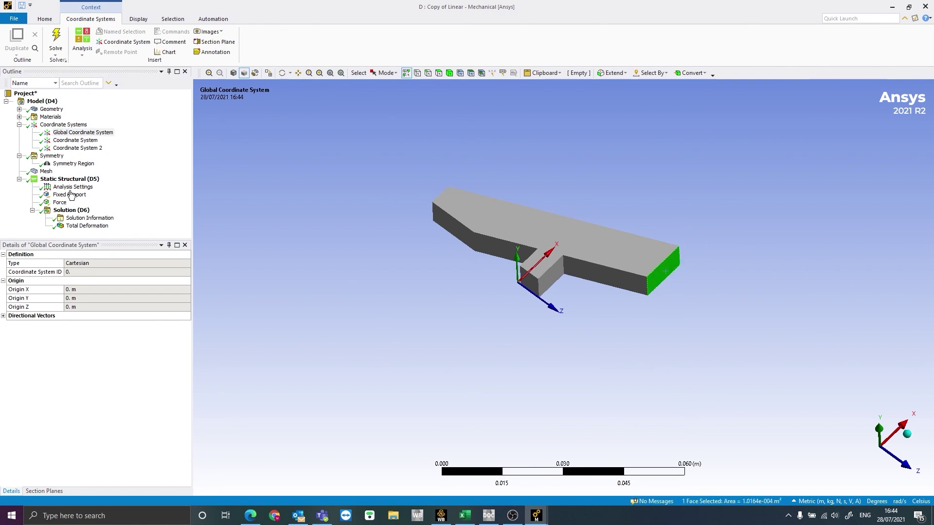
click(77, 148)
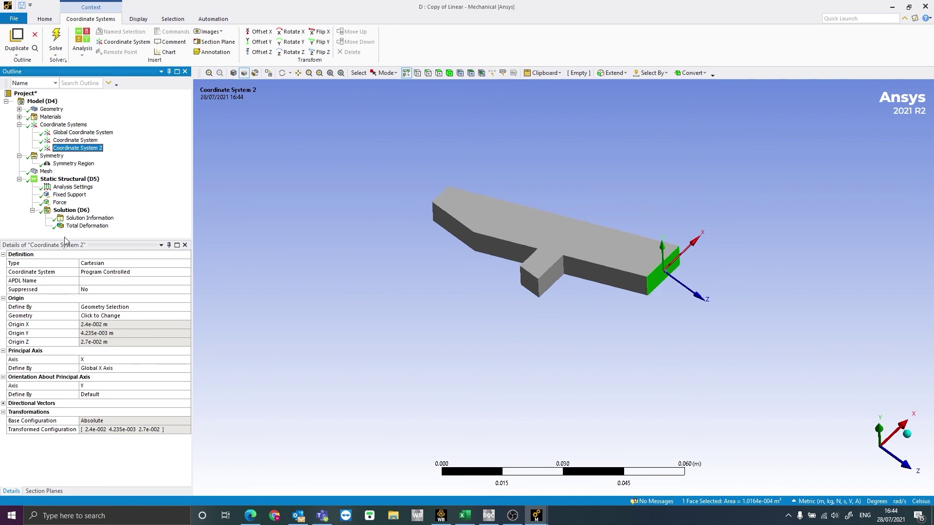
Set Graphical Expansion 2 to Coordinate System 2 with ΔZ 1.e-009 m.
click(51, 155)
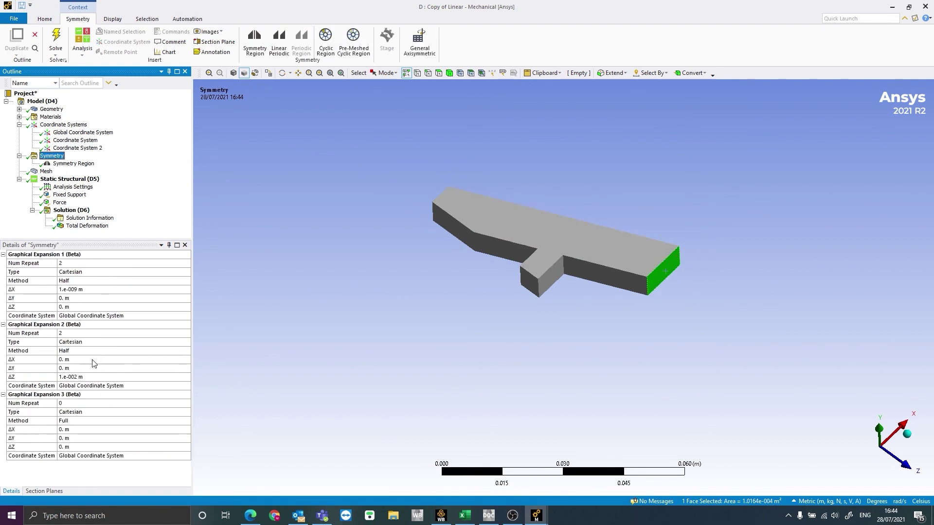
click(173, 386)
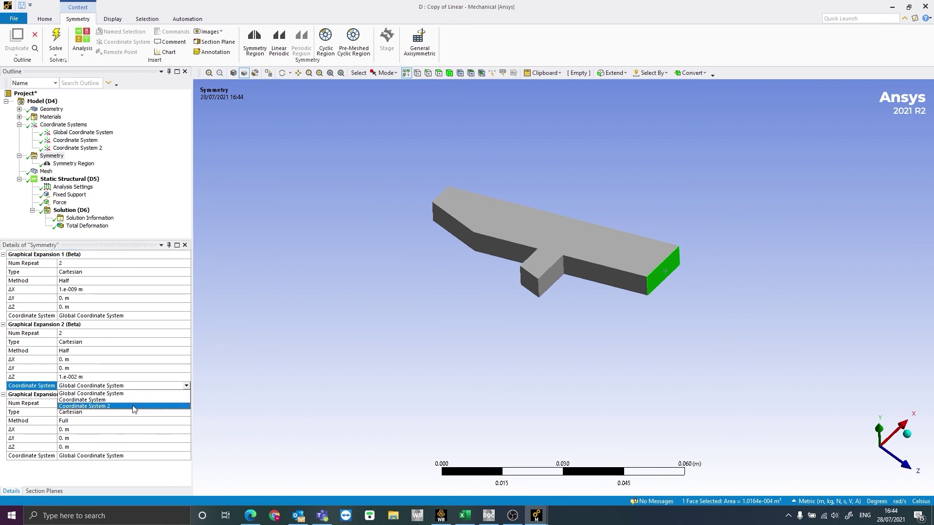
click(84, 406)
click(81, 377)
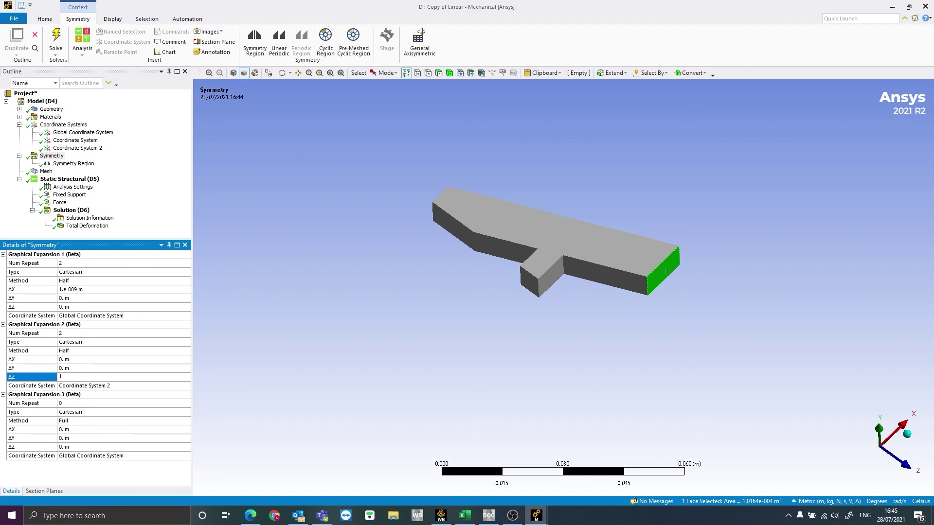
text(1.e-009)
key(Return)
Display Total Deformation (max 5.6273e-6 m) on the expanded diamond frame and orbit to inspect it.
click(46, 171)
click(87, 226)
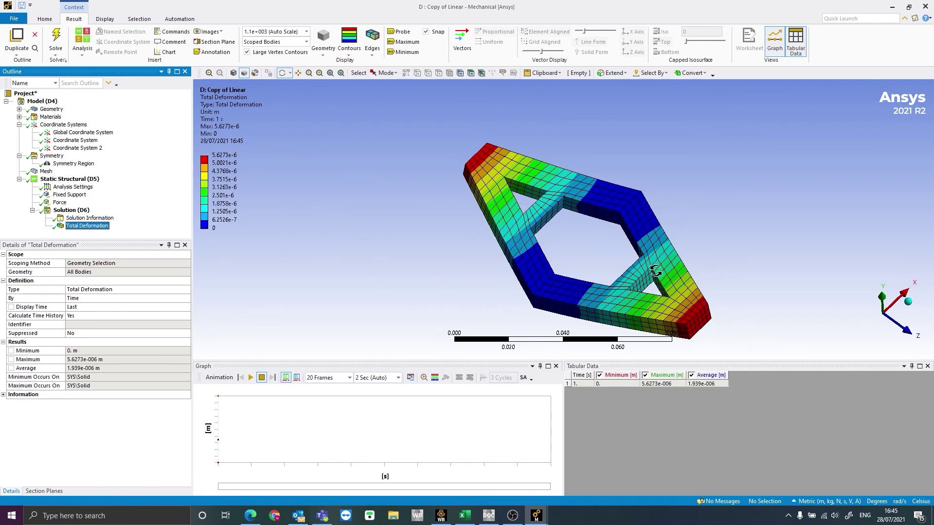
drag(636, 245, 613, 229)
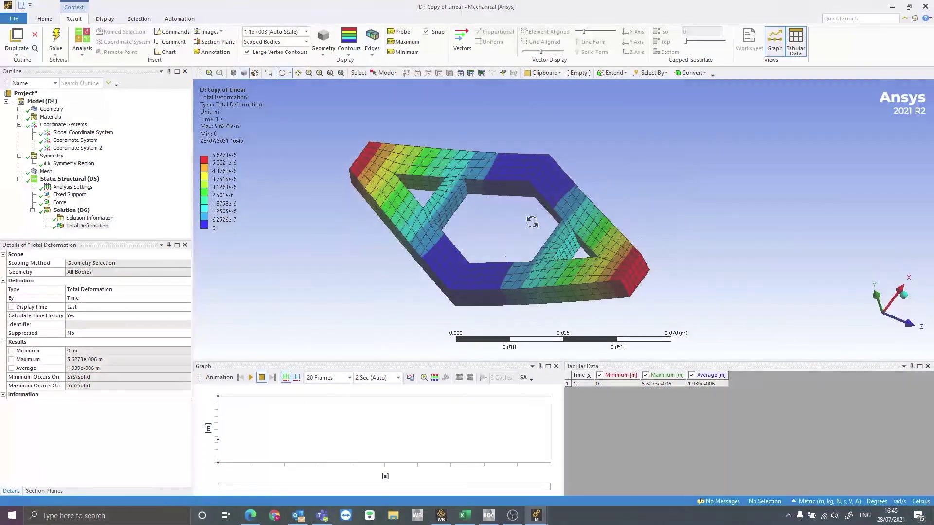